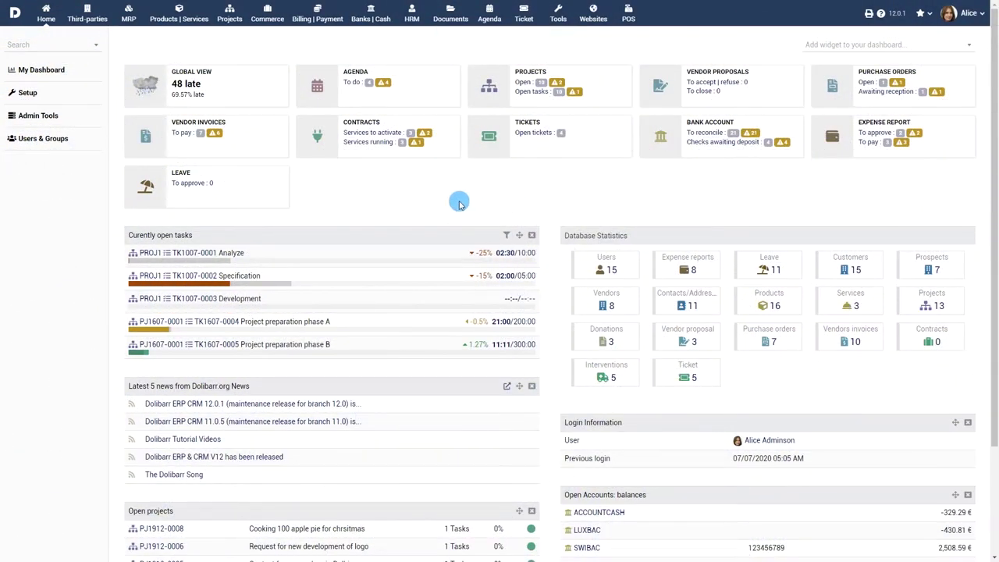
Go from the home dashboard to the Setup page via the left sidebar
{"action": "left_click", "coordinate": [25, 93]}
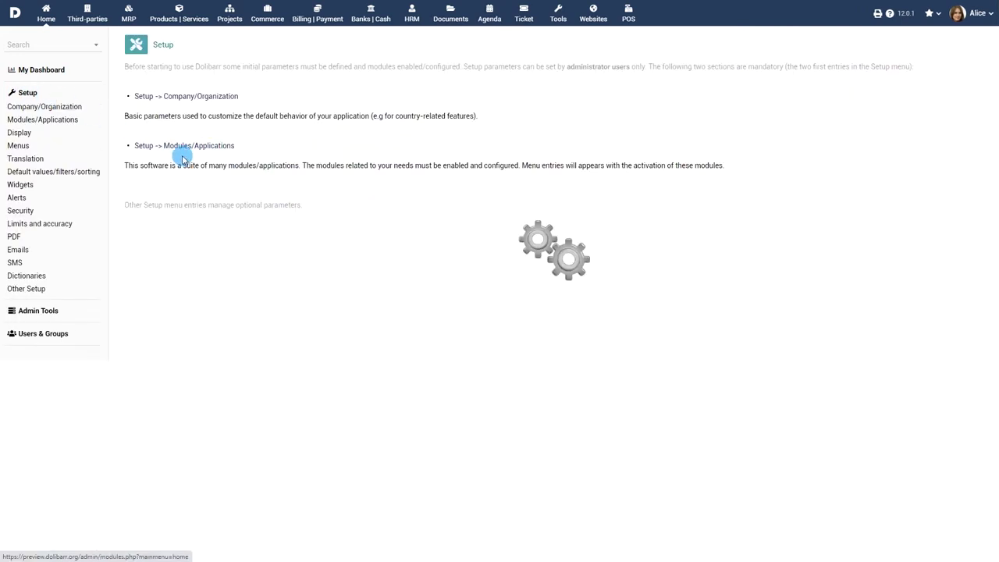
Switch on the Sales Orders, Proposals and Invoices modules under Modules/Applications
{"action": "left_click", "coordinate": [186, 149]}
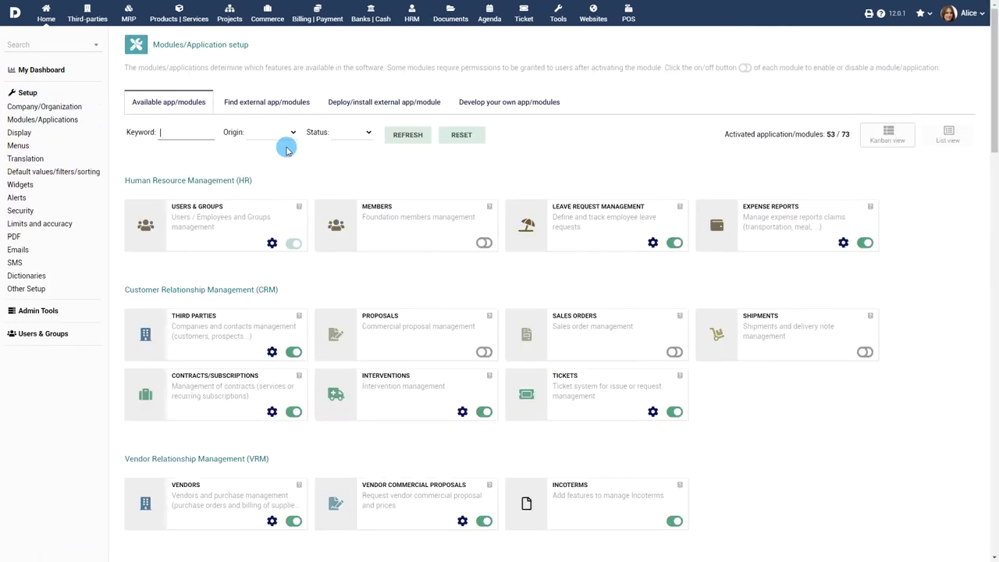
{"action": "scroll", "coordinate": [426, 168], "scroll_direction": "down", "scroll_amount": 2}
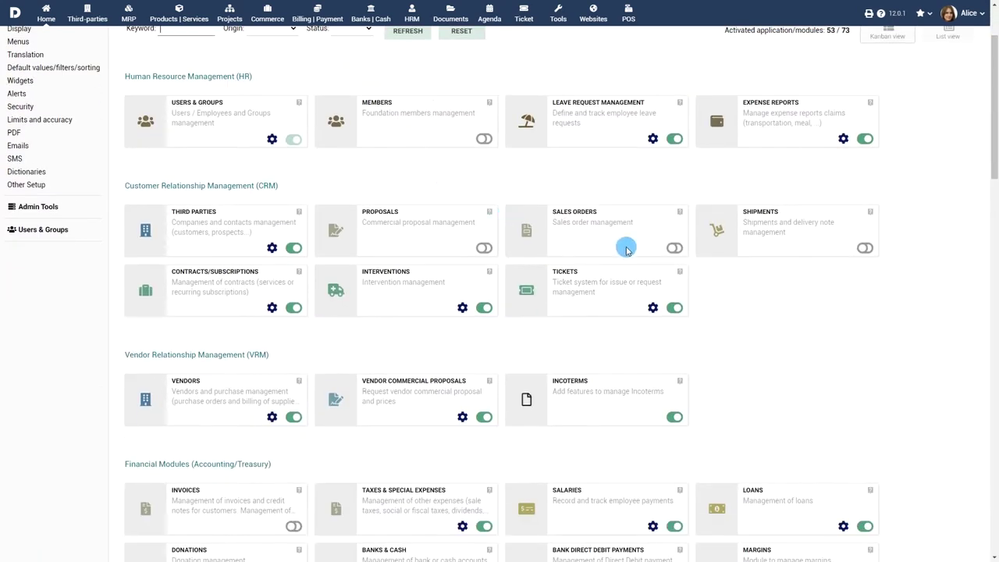
{"action": "left_click", "coordinate": [674, 248]}
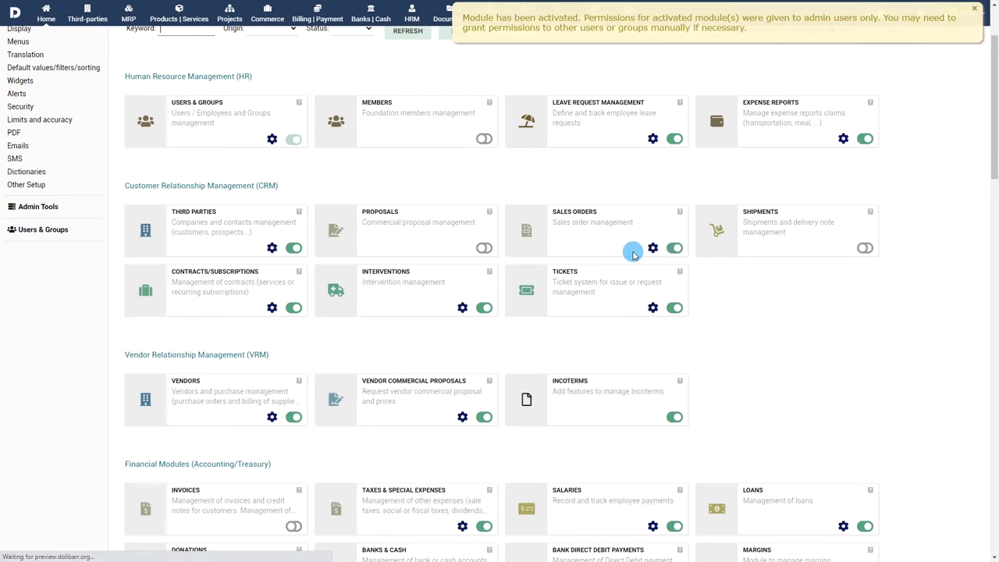
{"action": "left_click", "coordinate": [484, 249]}
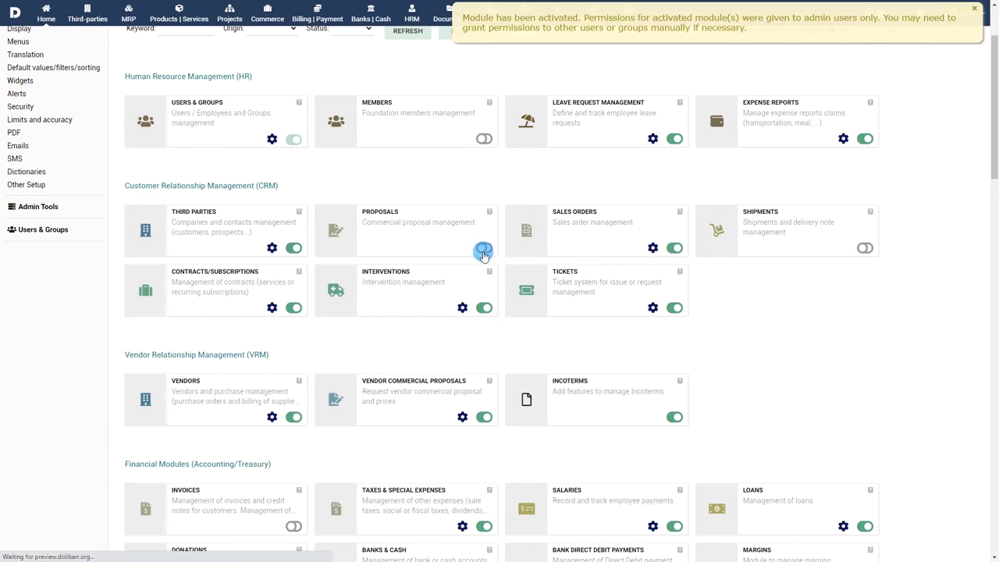
{"action": "scroll", "coordinate": [460, 258], "scroll_direction": "down", "scroll_amount": 3}
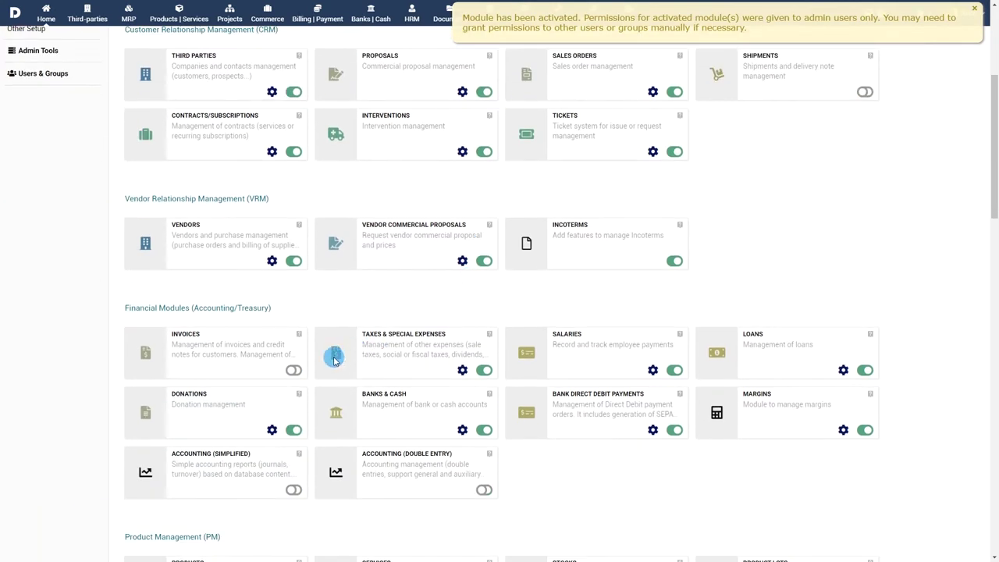
{"action": "left_click", "coordinate": [293, 370]}
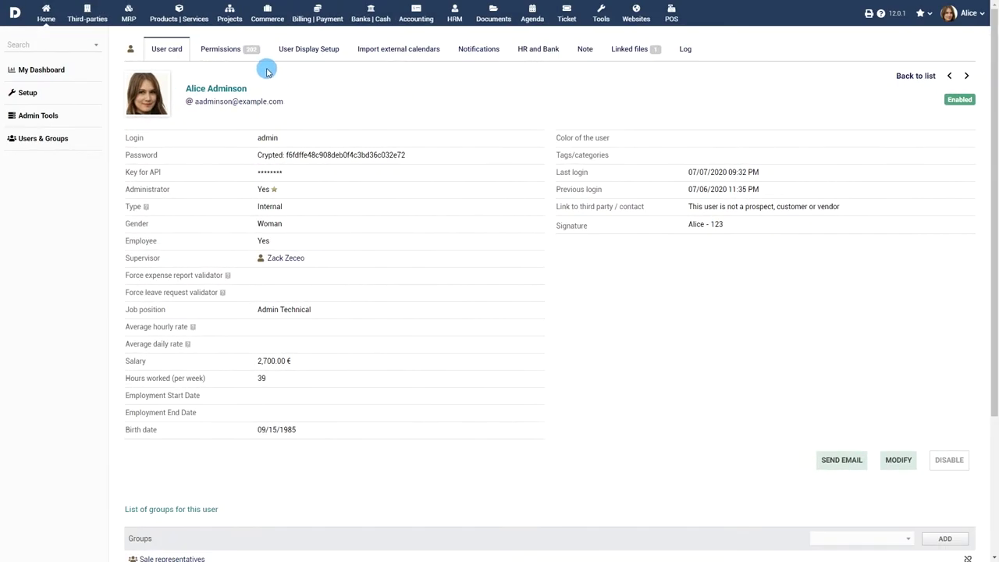
Grant the admin user every Sales Orders and Proposals permission, including reading and creating orders
{"action": "left_click", "coordinate": [226, 49]}
{"action": "scroll", "coordinate": [422, 102], "scroll_direction": "down", "scroll_amount": 5}
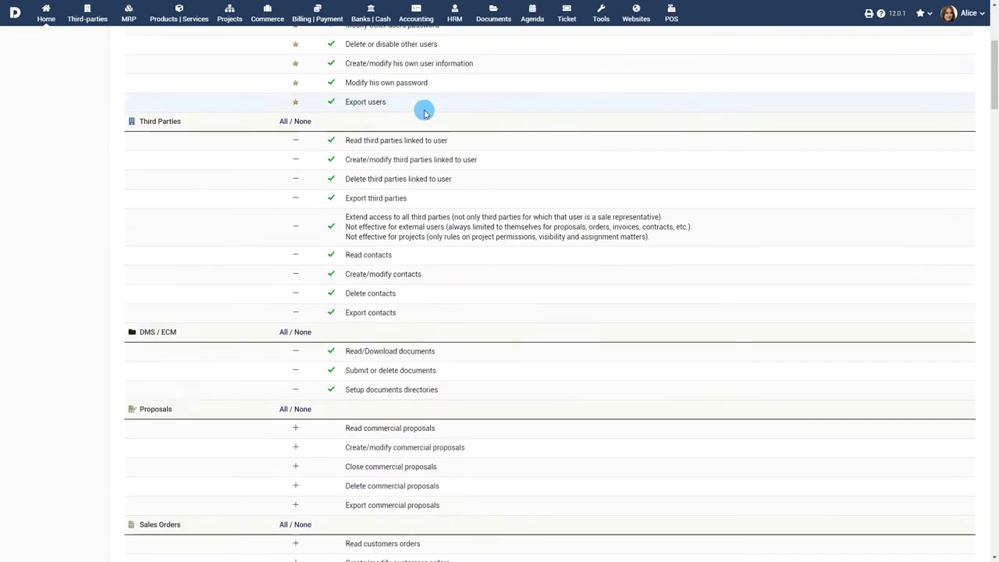
{"action": "scroll", "coordinate": [425, 113], "scroll_direction": "down", "scroll_amount": 5}
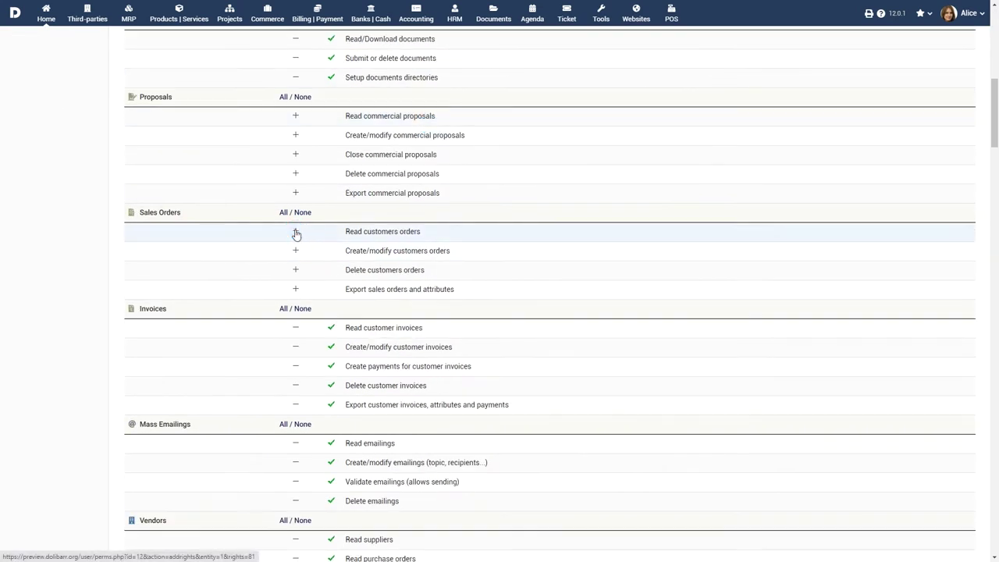
{"action": "left_click", "coordinate": [296, 232]}
{"action": "left_click", "coordinate": [296, 250]}
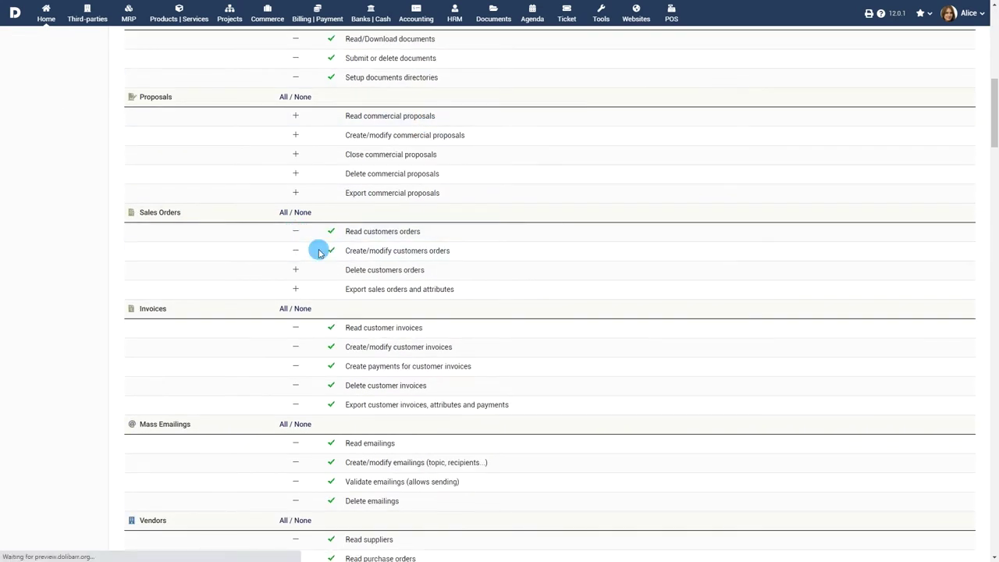
{"action": "left_click", "coordinate": [284, 212]}
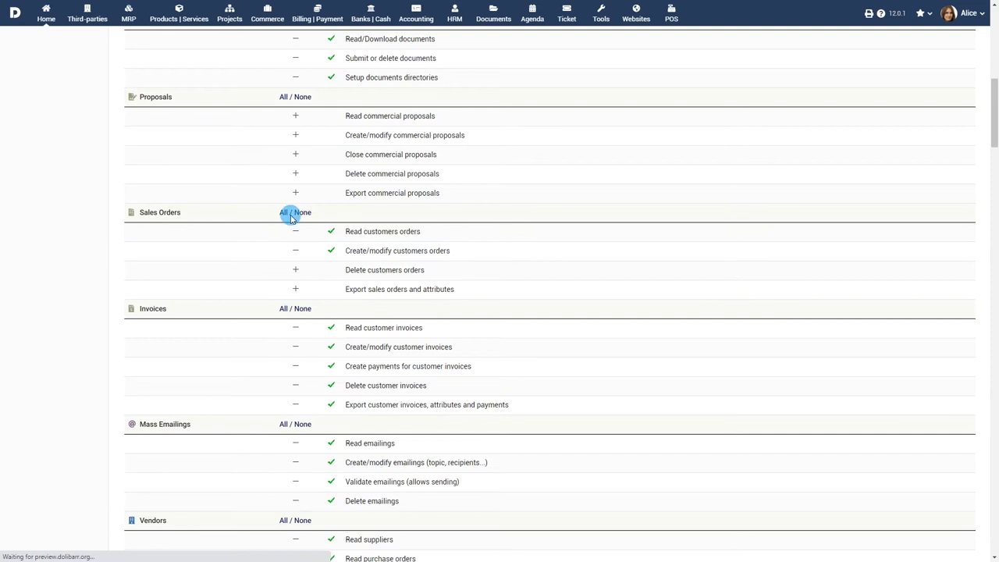
{"action": "left_click", "coordinate": [283, 97]}
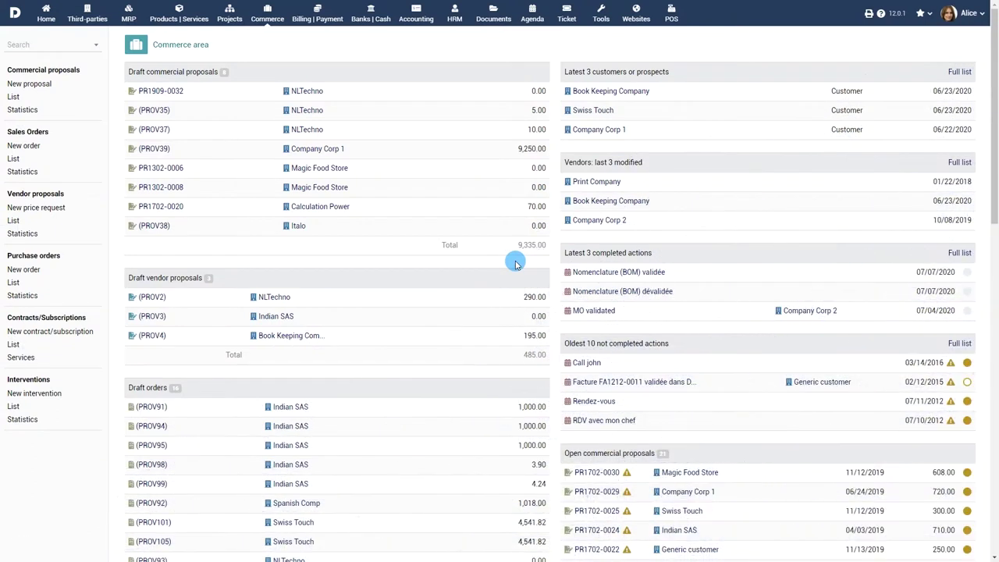
Create draft sales order PROV106 from Swiss Touch's signed proposal PR2006-0035
{"action": "left_click", "coordinate": [13, 96]}
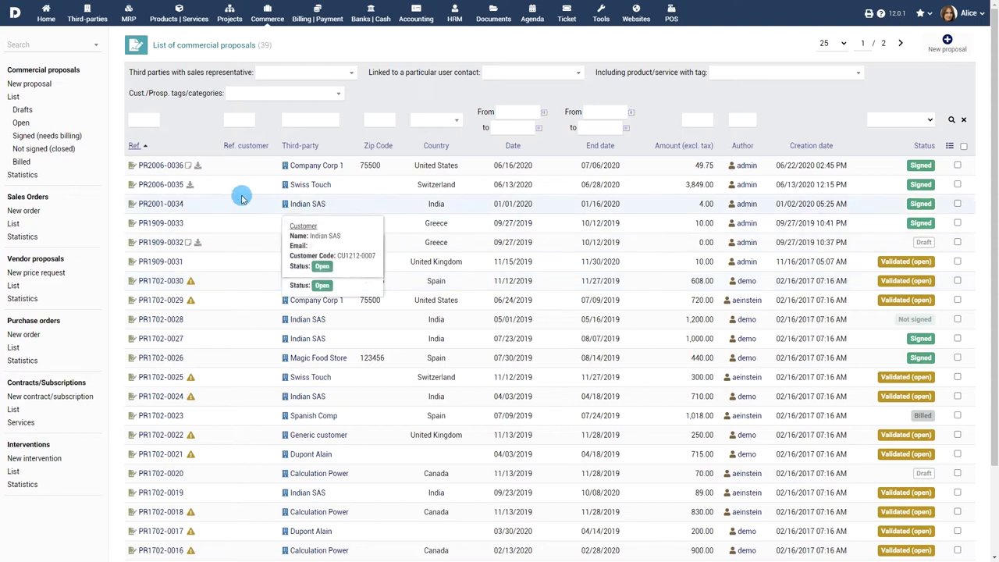
{"action": "left_click", "coordinate": [162, 187]}
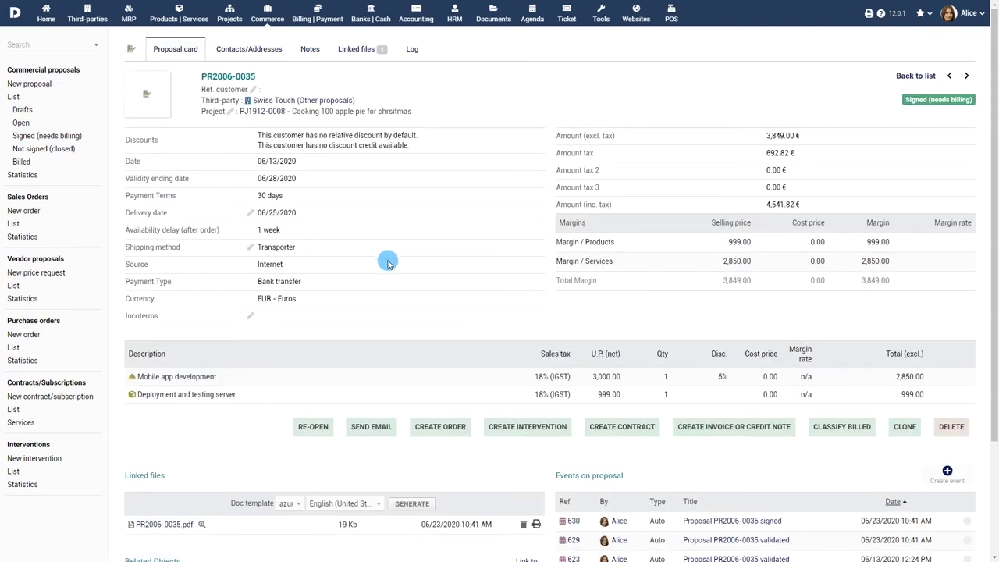
{"action": "left_click", "coordinate": [441, 429]}
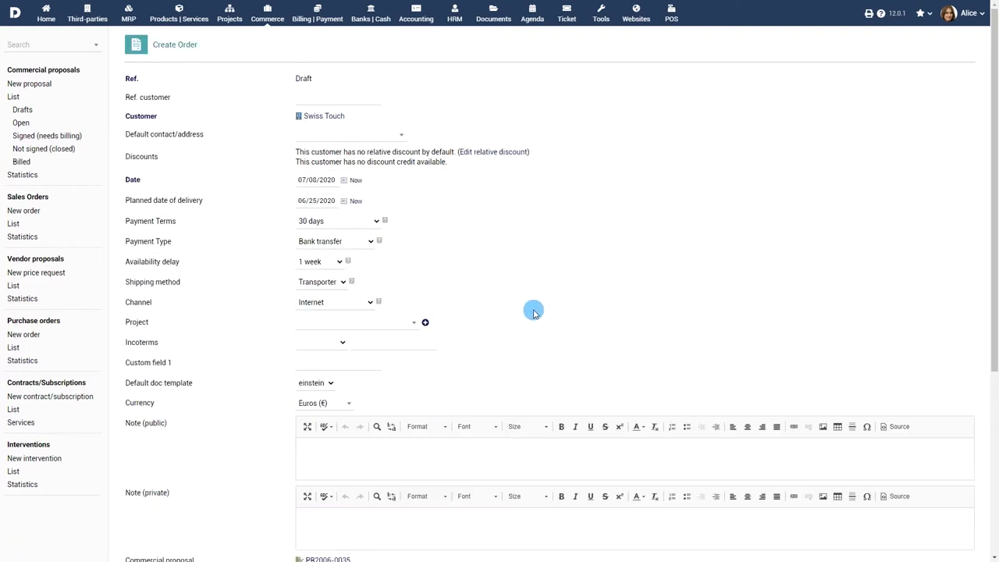
{"action": "scroll", "coordinate": [546, 273], "scroll_direction": "down", "scroll_amount": 4}
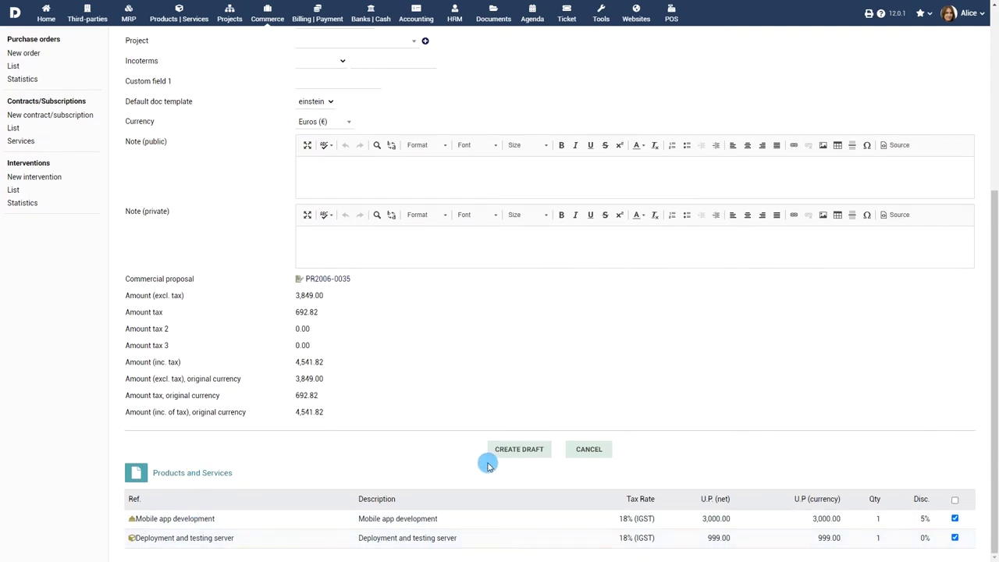
{"action": "left_click", "coordinate": [523, 450]}
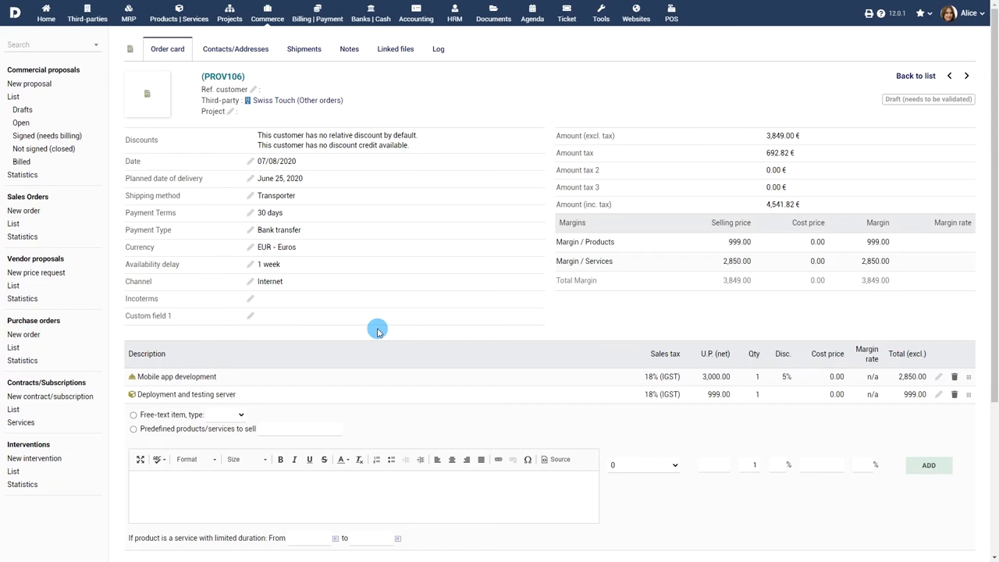
{"action": "scroll", "coordinate": [379, 333], "scroll_direction": "down", "scroll_amount": 3}
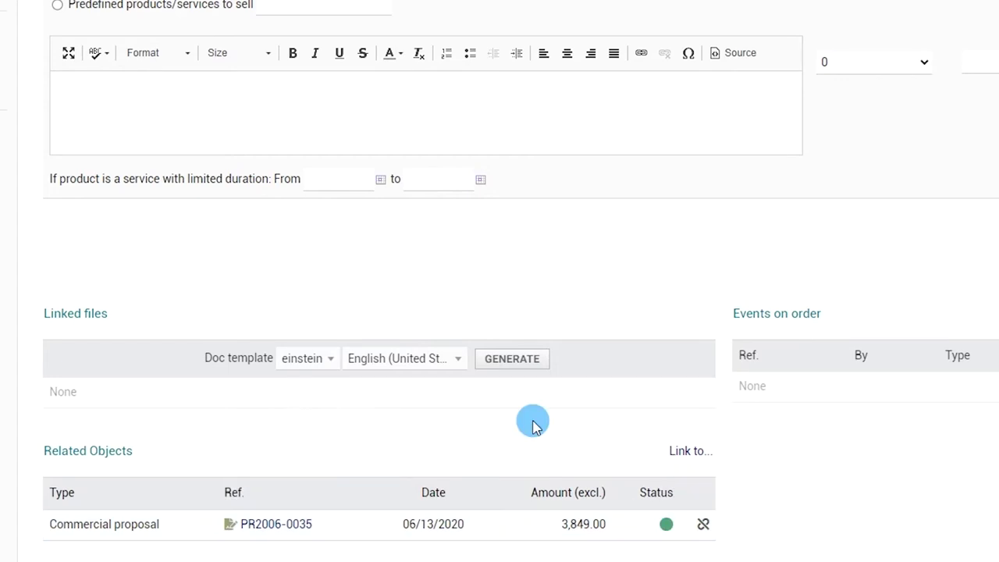
Attach purchase order PROV15 (06/23/2020, 12.13) to PROV106 through Link to purchase order
{"action": "left_click", "coordinate": [694, 454]}
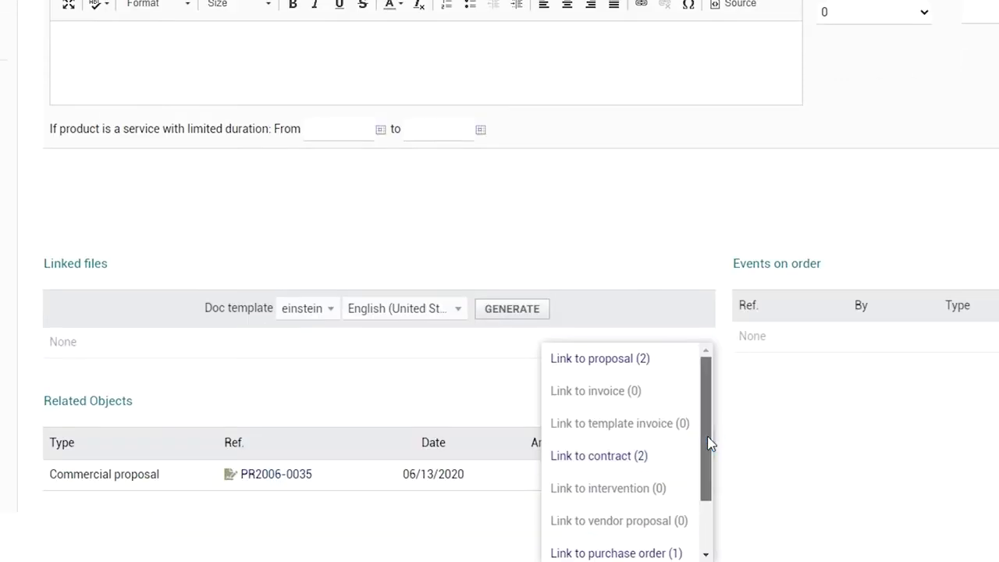
{"action": "left_click_drag", "start_coordinate": [710, 443], "coordinate": [713, 490]}
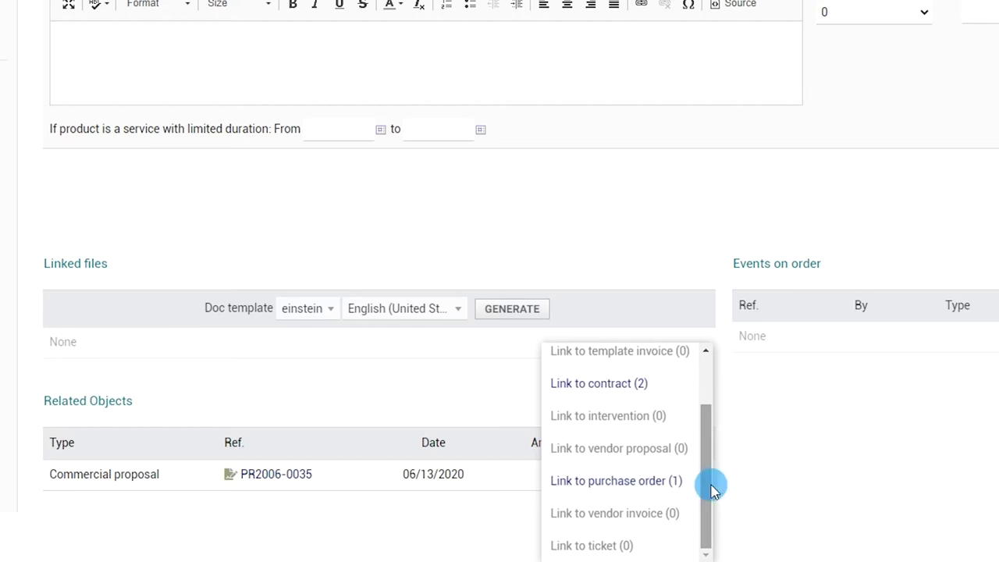
{"action": "left_click", "coordinate": [669, 487]}
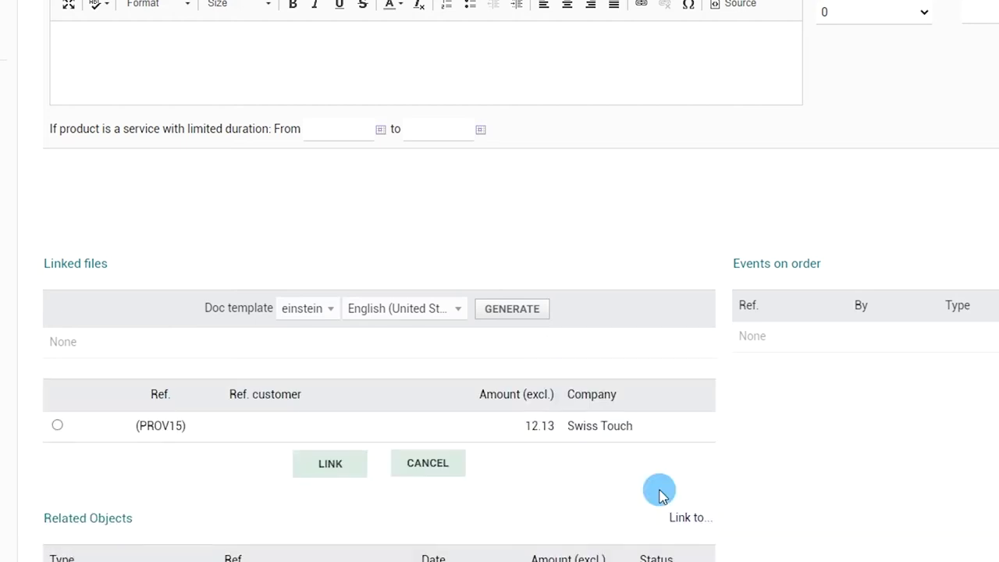
{"action": "left_click", "coordinate": [57, 425]}
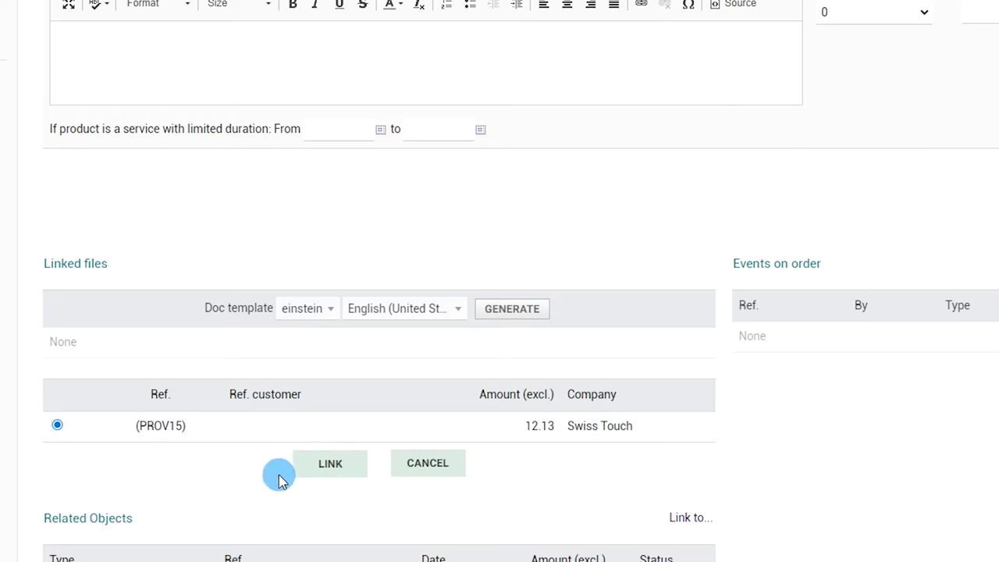
{"action": "left_click", "coordinate": [341, 469]}
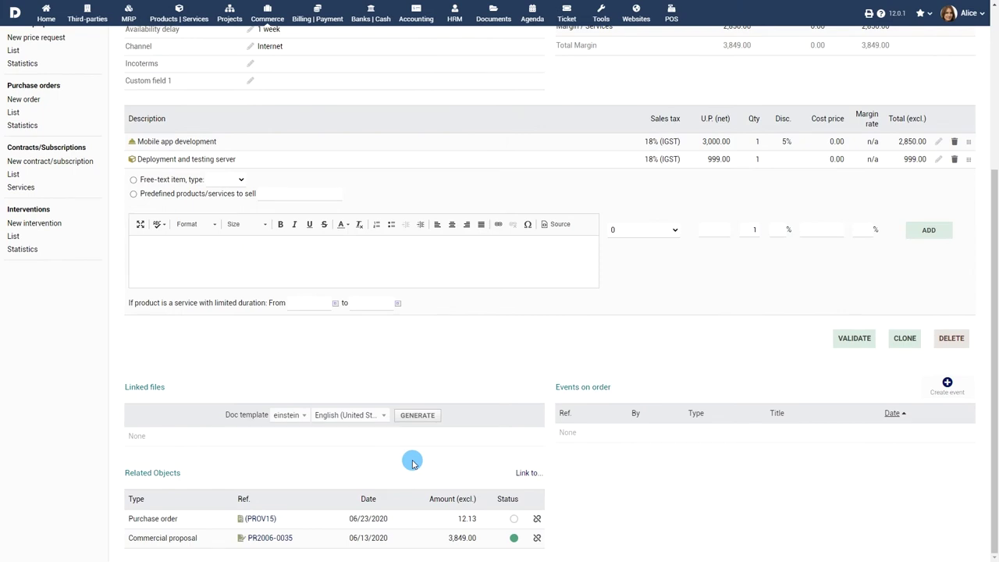
{"action": "scroll", "coordinate": [421, 361], "scroll_direction": "up", "scroll_amount": 3}
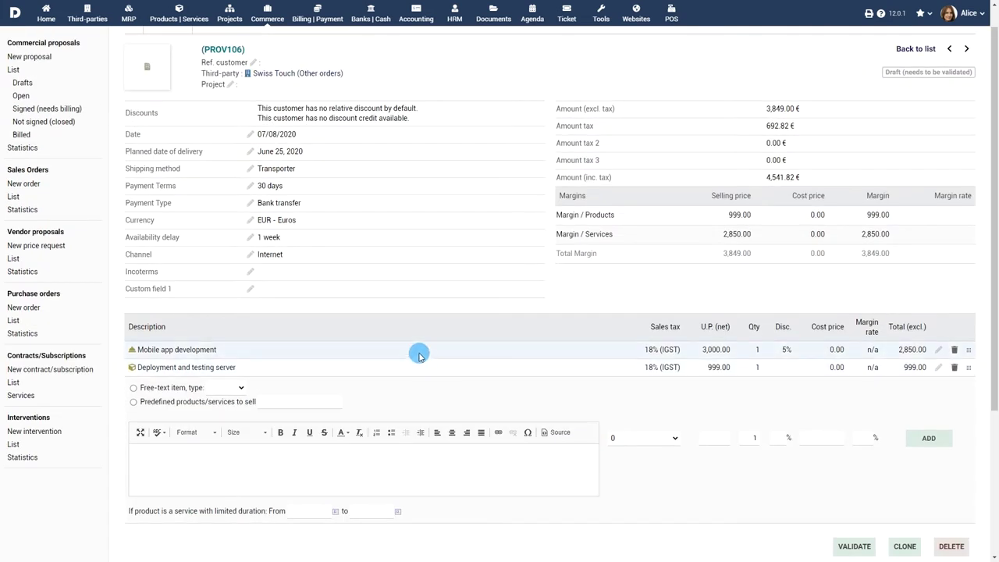
Start a new sales order for Company Corp 2 dated 07/08/2020, delivery planned 07/23/2020
{"action": "left_click", "coordinate": [24, 183]}
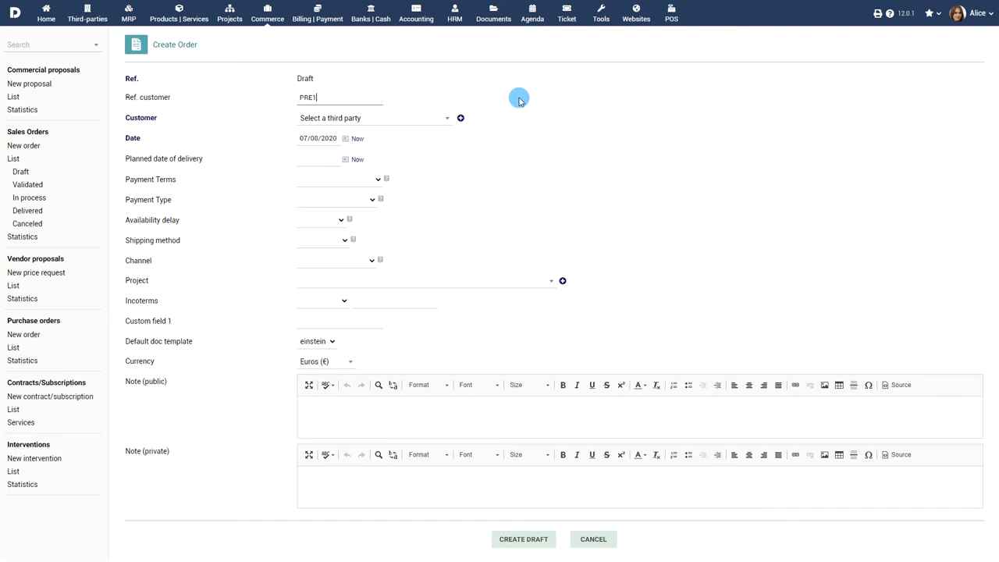
{"action": "left_click", "coordinate": [429, 118]}
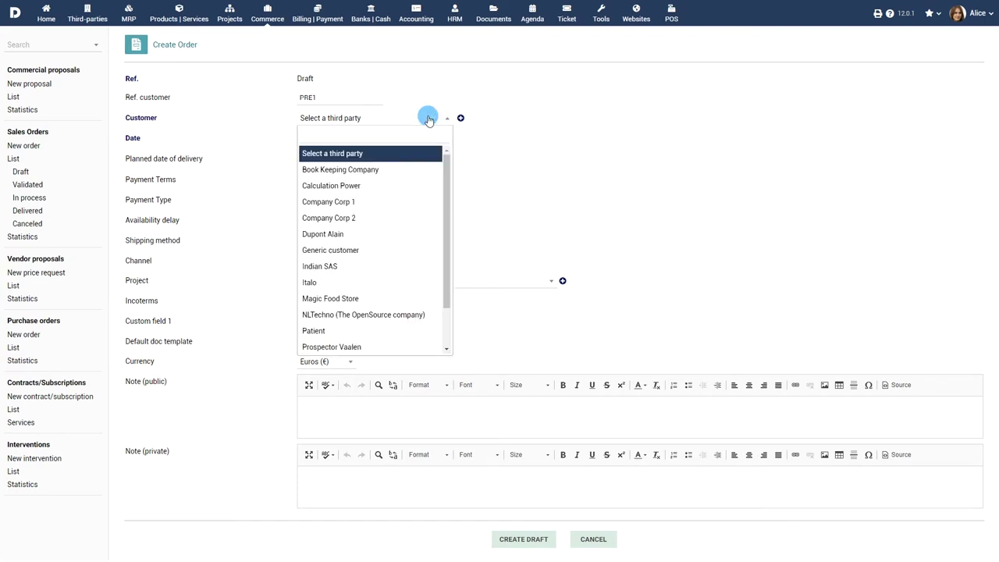
{"action": "left_click", "coordinate": [387, 217]}
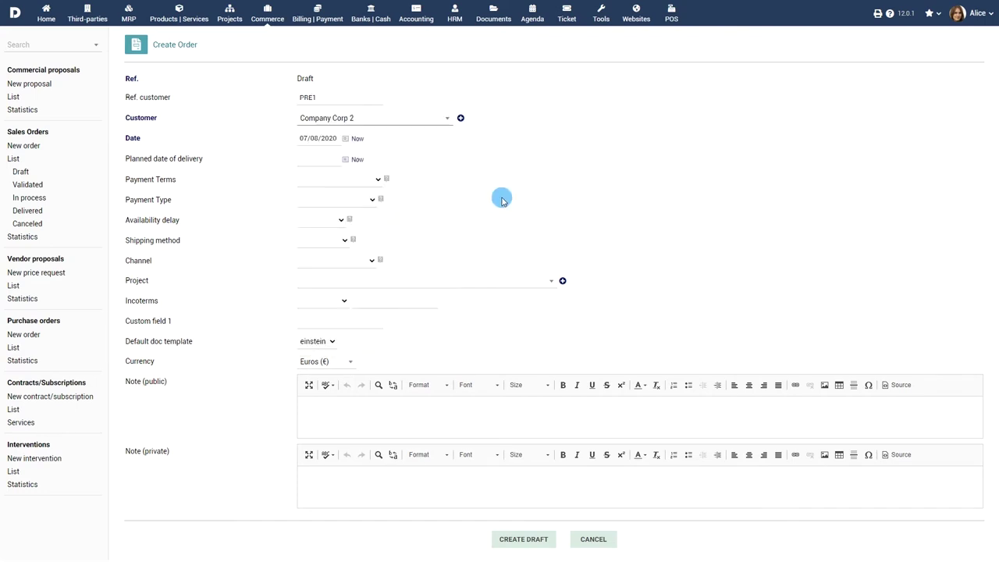
{"action": "left_click", "coordinate": [345, 138]}
{"action": "left_click", "coordinate": [348, 203]}
{"action": "left_click", "coordinate": [345, 160]}
{"action": "left_click", "coordinate": [363, 252]}
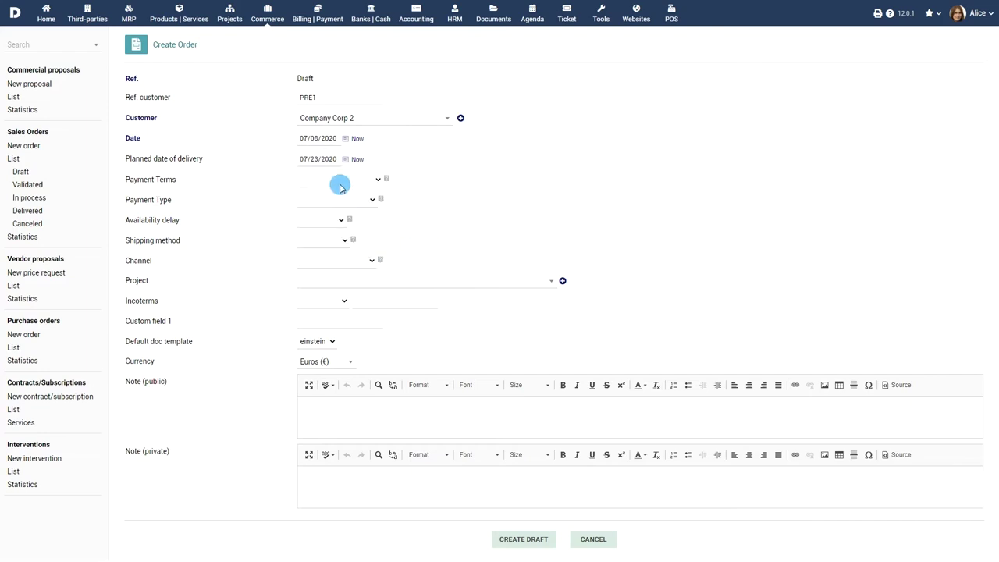
Set payment terms 30 days, payment by Check, 2-week availability, Transporter shipping and Internet channel
{"action": "left_click", "coordinate": [341, 188]}
{"action": "left_click", "coordinate": [342, 207]}
{"action": "left_click", "coordinate": [344, 200]}
{"action": "left_click", "coordinate": [331, 233]}
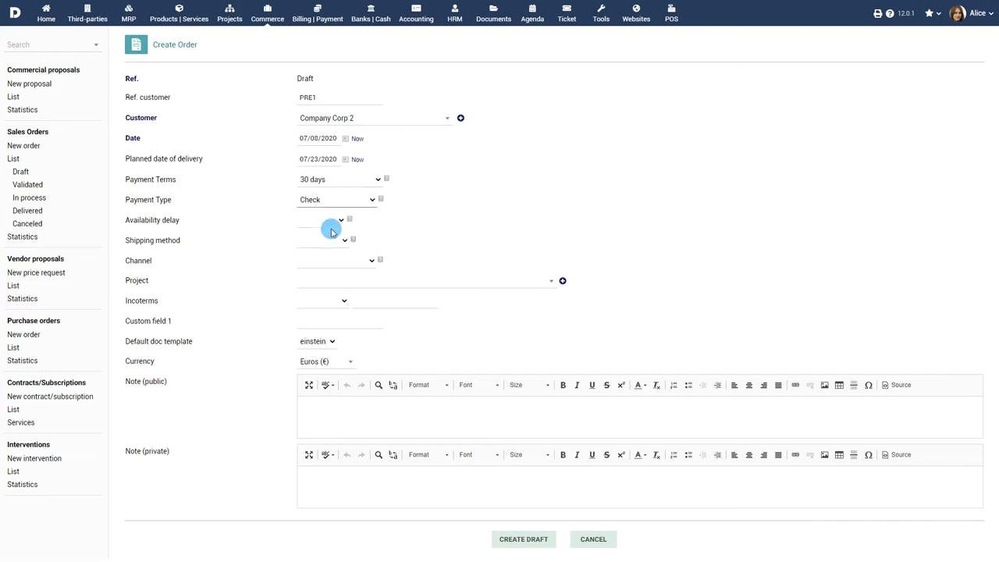
{"action": "left_click", "coordinate": [324, 222]}
{"action": "left_click", "coordinate": [319, 255]}
{"action": "left_click", "coordinate": [324, 240]}
{"action": "left_click", "coordinate": [328, 273]}
{"action": "left_click", "coordinate": [358, 263]}
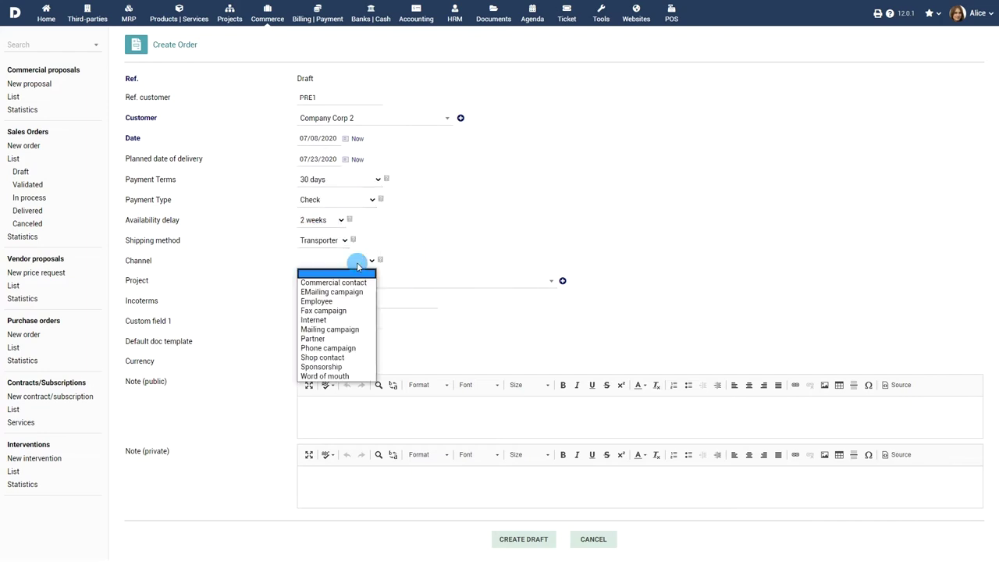
{"action": "left_click", "coordinate": [336, 320]}
Link project PROJ1, set CFR incoterms and Euros, add the public note, and create the draft
{"action": "left_click", "coordinate": [435, 281]}
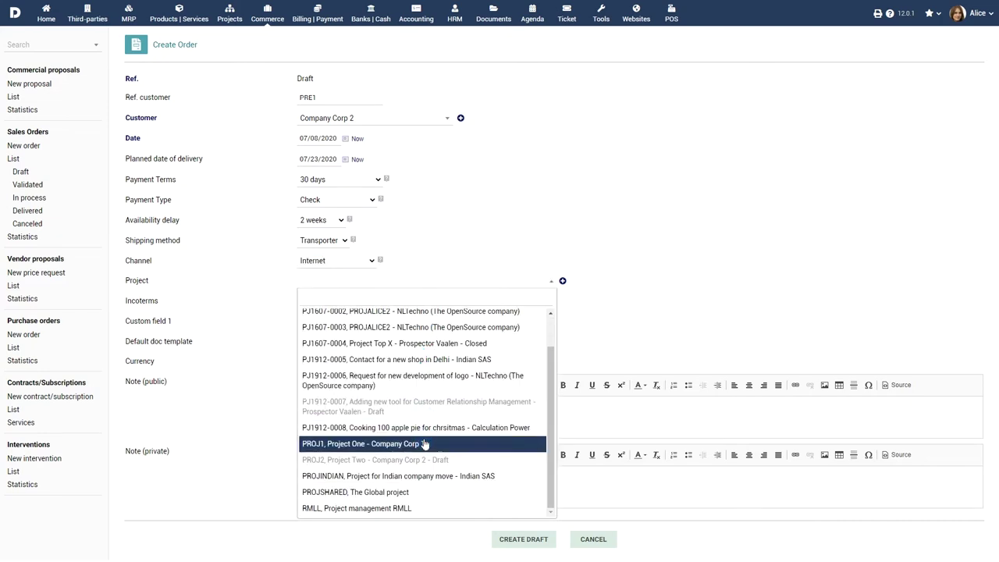
{"action": "left_click", "coordinate": [423, 444]}
{"action": "left_click", "coordinate": [326, 300]}
{"action": "left_click", "coordinate": [322, 325]}
{"action": "left_click", "coordinate": [344, 361]}
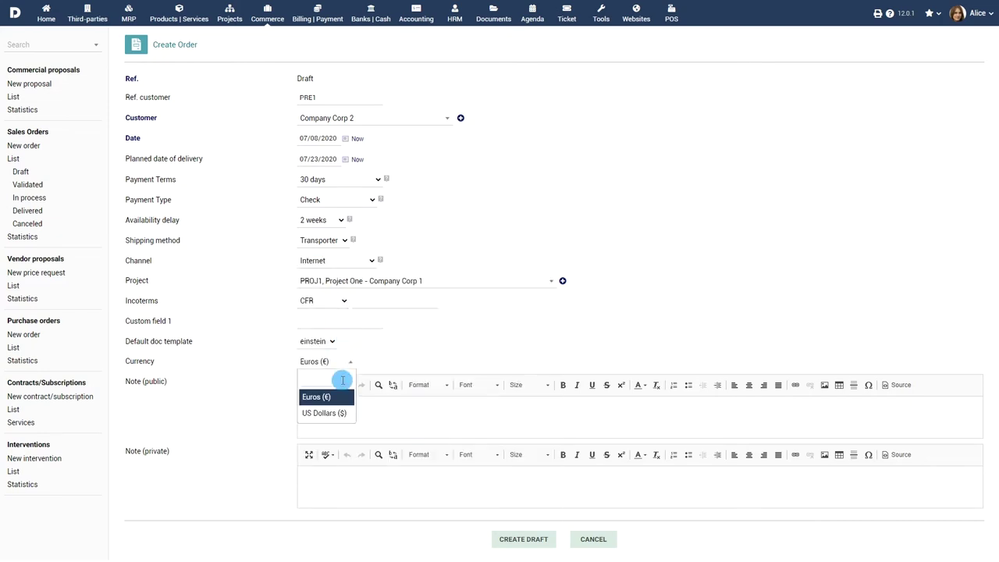
{"action": "left_click", "coordinate": [335, 396]}
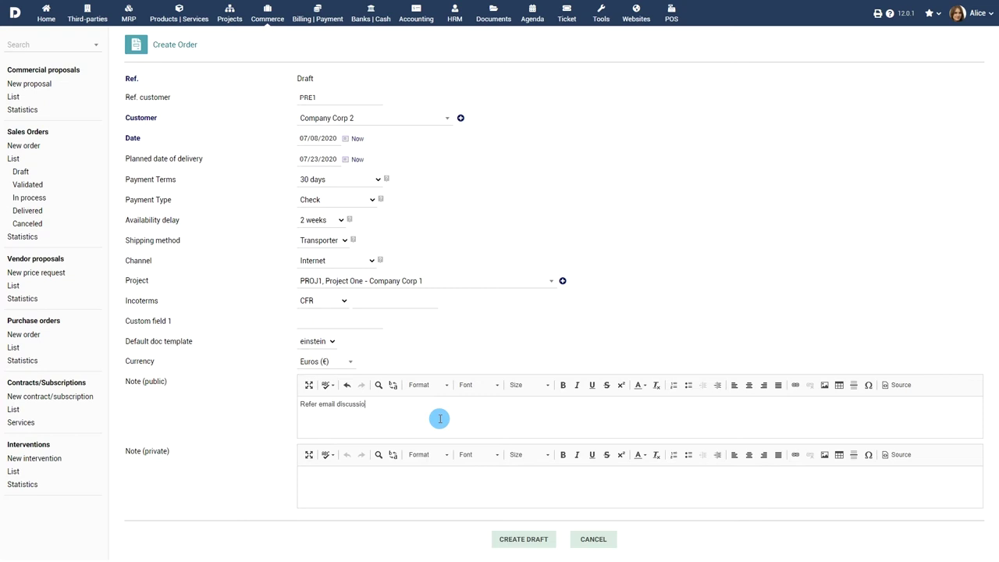
{"action": "type", "text": "Refer email discussion with Mr. Robert"}
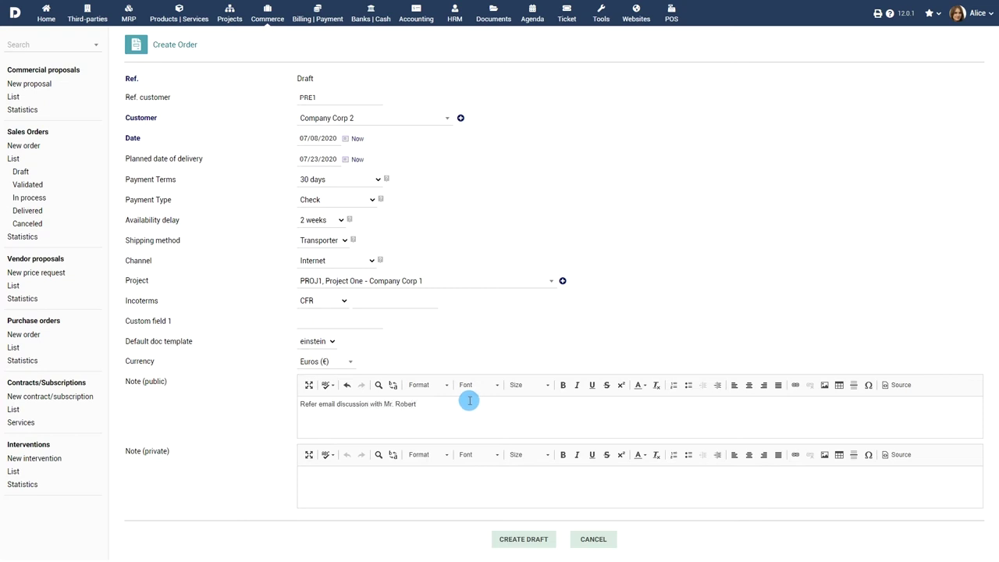
{"action": "left_click", "coordinate": [534, 539]}
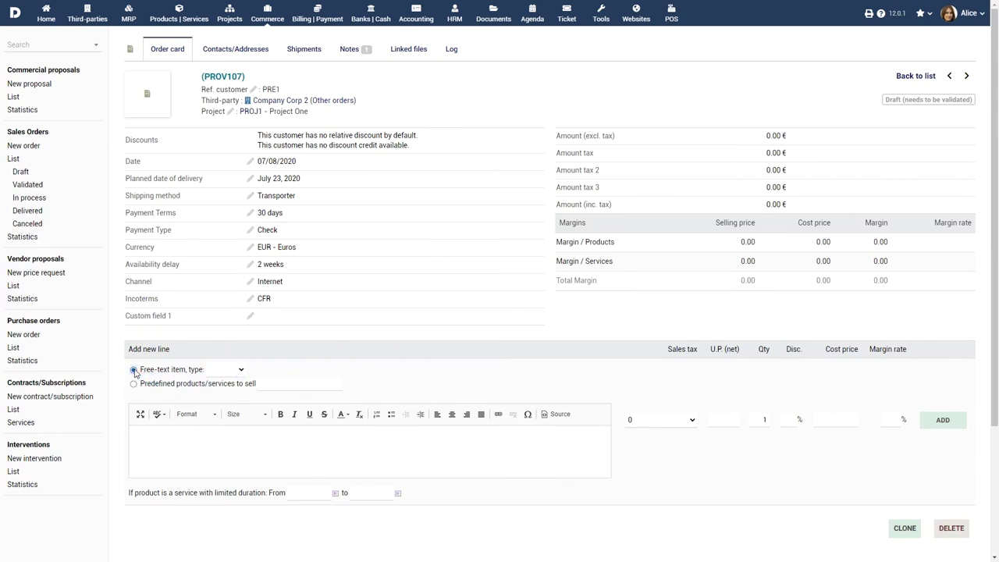
Add a 19.6% VAT service line 'Mobile app development' at unit price 2,575
{"action": "left_click", "coordinate": [236, 371]}
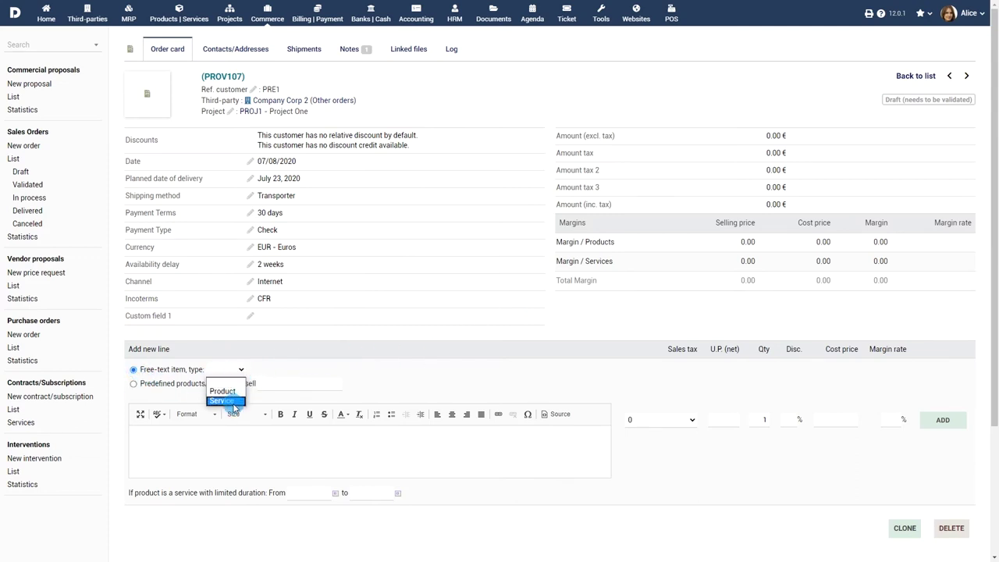
{"action": "left_click", "coordinate": [233, 401]}
{"action": "left_click", "coordinate": [252, 435]}
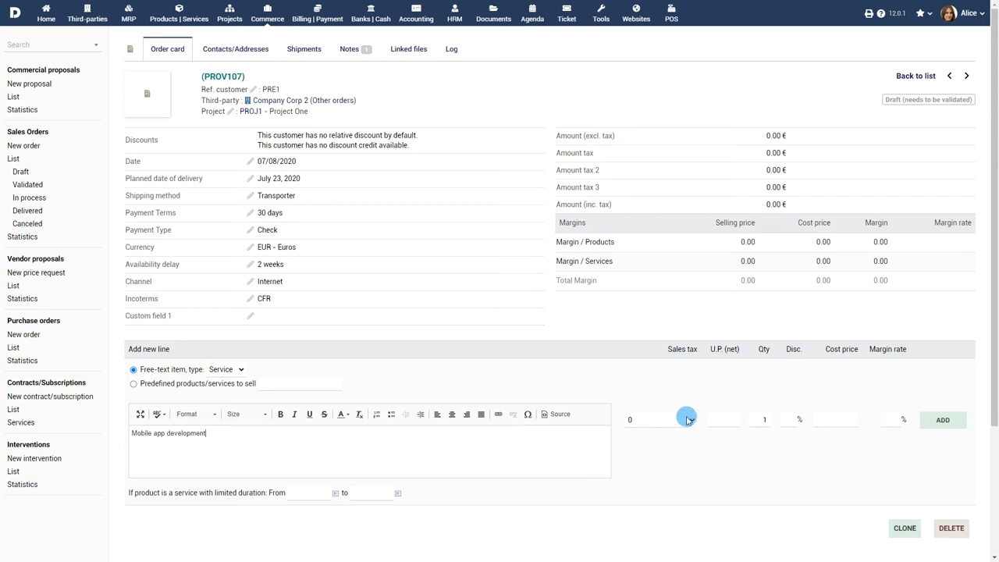
{"action": "left_click", "coordinate": [685, 414]}
{"action": "left_click", "coordinate": [678, 462]}
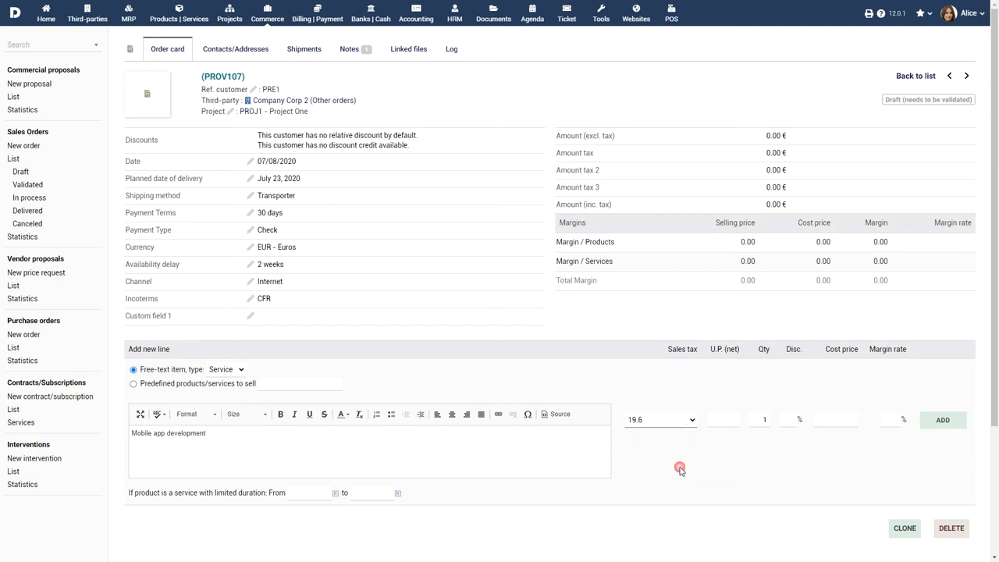
{"action": "left_click", "coordinate": [736, 421]}
{"action": "type", "text": "2575"}
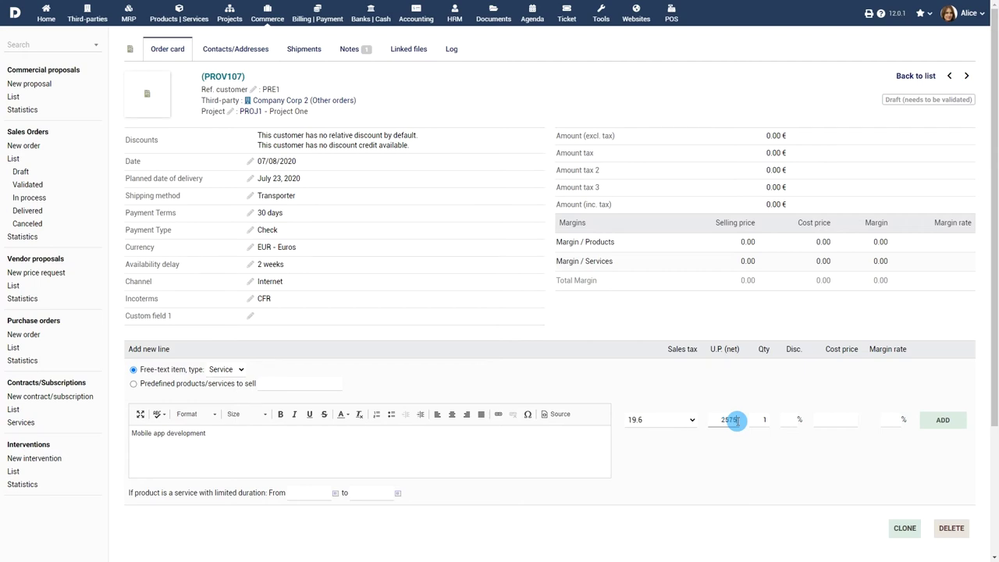
{"action": "left_click", "coordinate": [943, 420]}
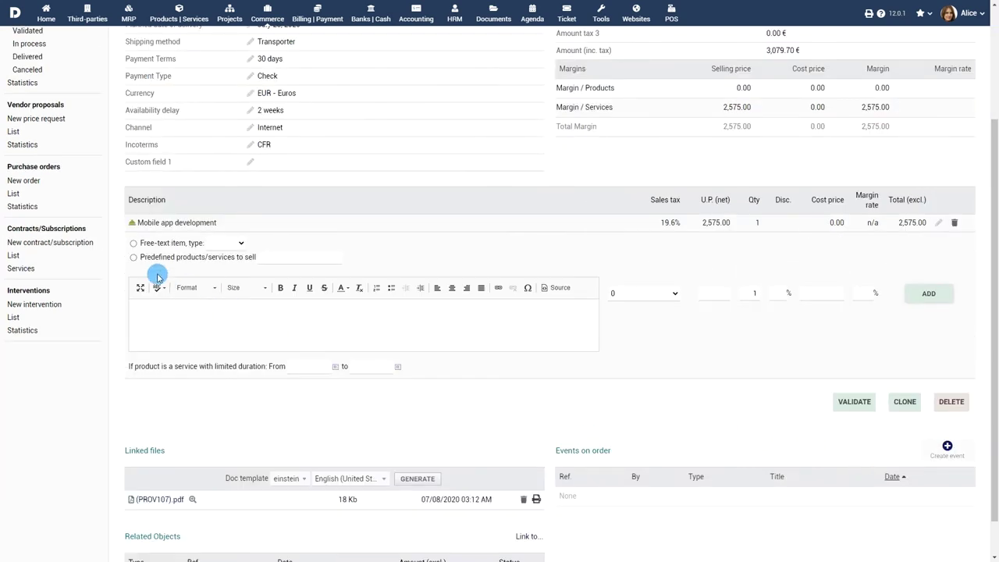
Fill in a second 19.6% service line, Website development, at unit price 1875
{"action": "left_click", "coordinate": [134, 243]}
{"action": "left_click", "coordinate": [225, 242]}
{"action": "left_click", "coordinate": [227, 271]}
{"action": "left_click", "coordinate": [282, 317]}
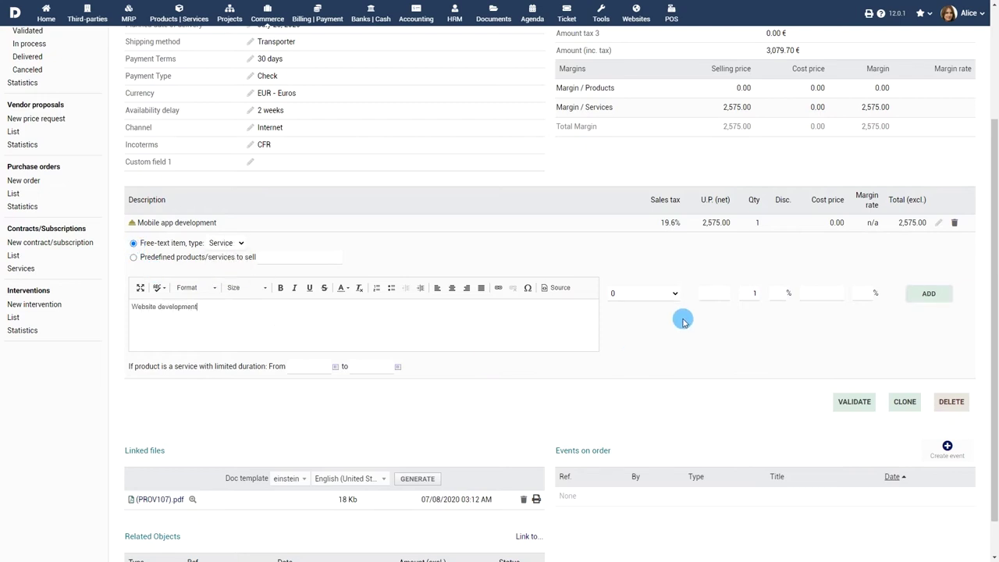
{"action": "left_click", "coordinate": [675, 294]}
{"action": "left_click", "coordinate": [636, 333]}
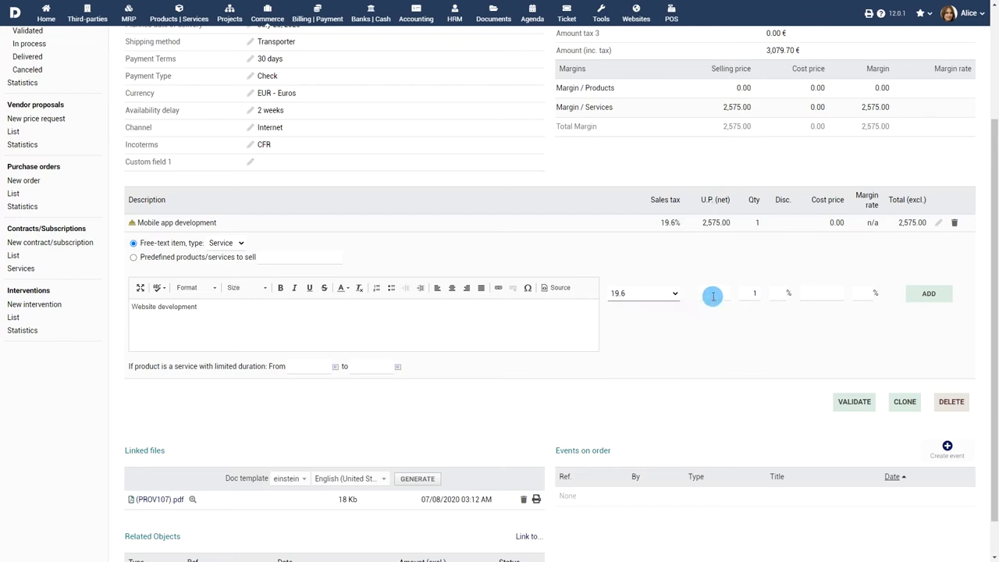
{"action": "left_click", "coordinate": [713, 294]}
{"action": "type", "text": "1875"}
Give the Website development line service dates 07/08/2020 to 07/23/2020 and add it
{"action": "left_click", "coordinate": [335, 367]}
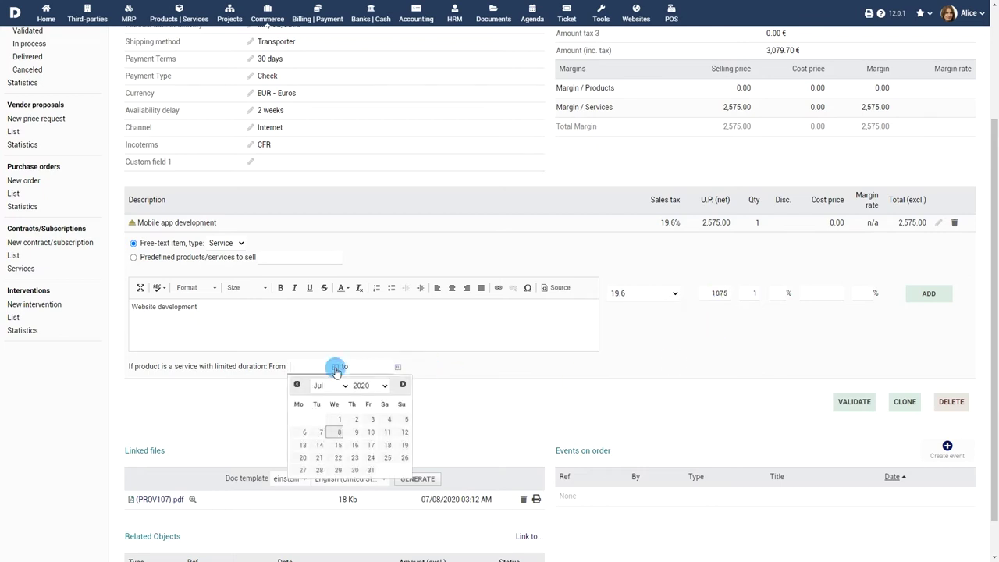
{"action": "left_click", "coordinate": [339, 432]}
{"action": "left_click", "coordinate": [397, 366]}
{"action": "left_click", "coordinate": [431, 457]}
{"action": "left_click", "coordinate": [929, 294]}
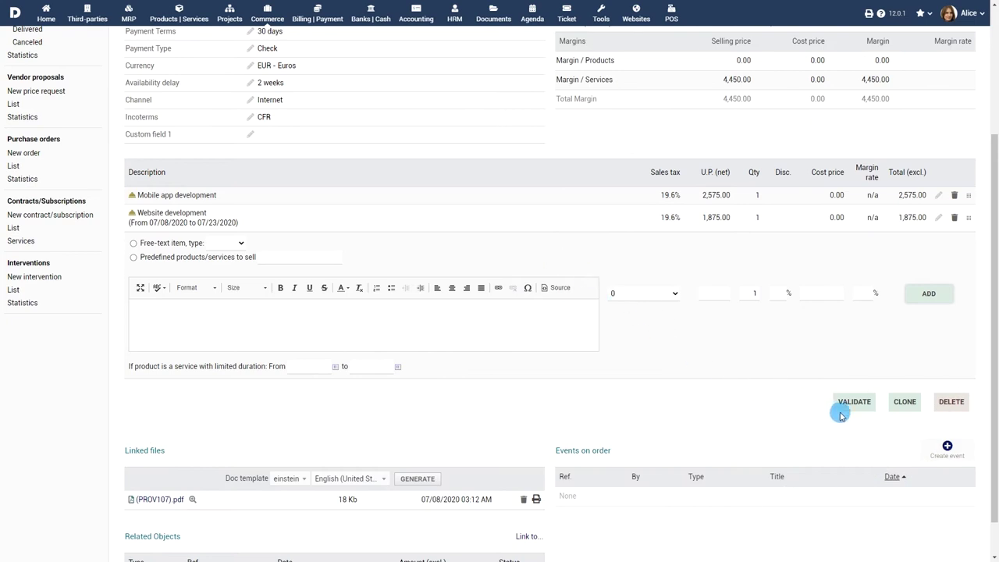
Validate the order as CO2007-0029 and email it with its PDF to the customer's address
{"action": "left_click", "coordinate": [862, 406]}
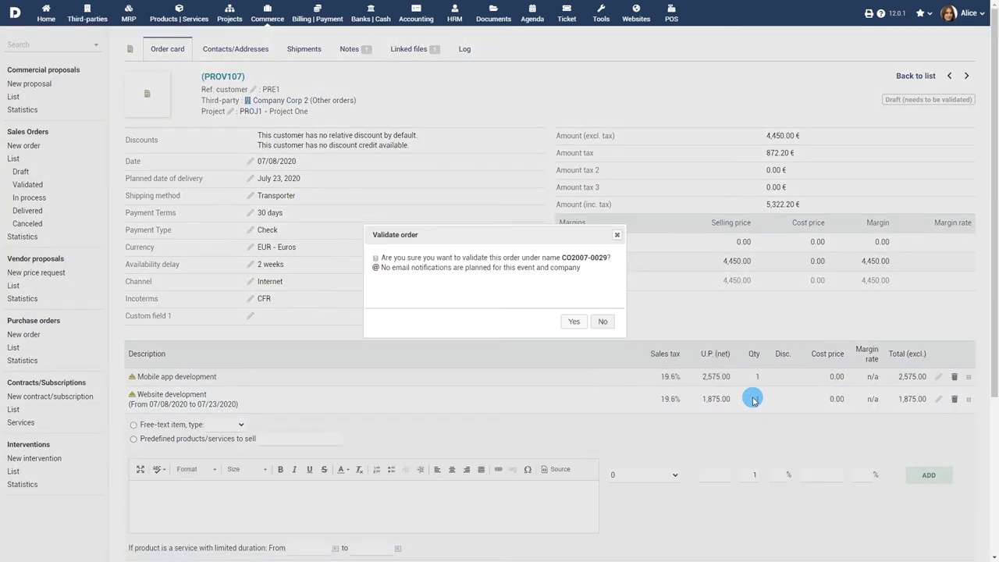
{"action": "left_click", "coordinate": [575, 322]}
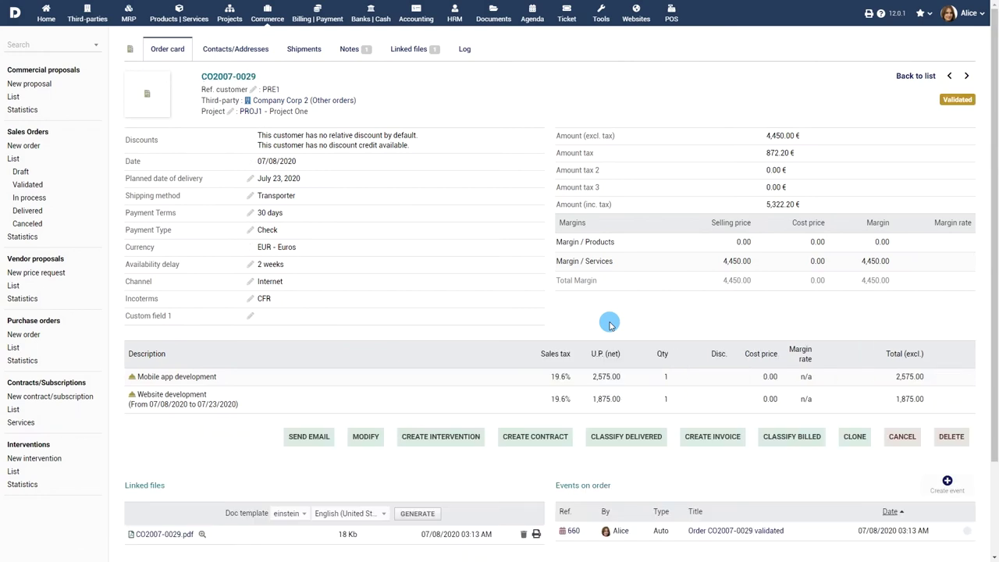
{"action": "left_click", "coordinate": [311, 437]}
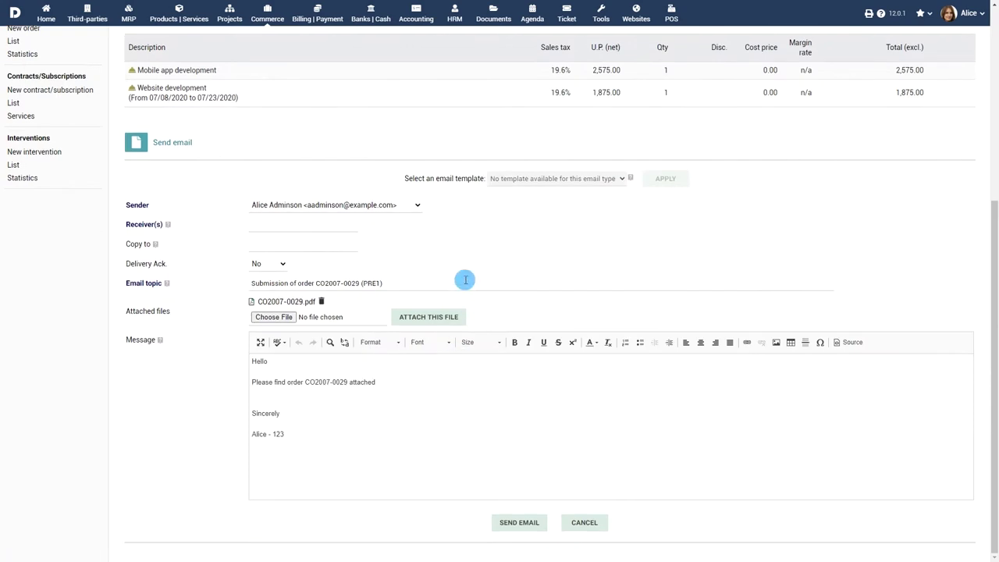
{"action": "left_click", "coordinate": [340, 231]}
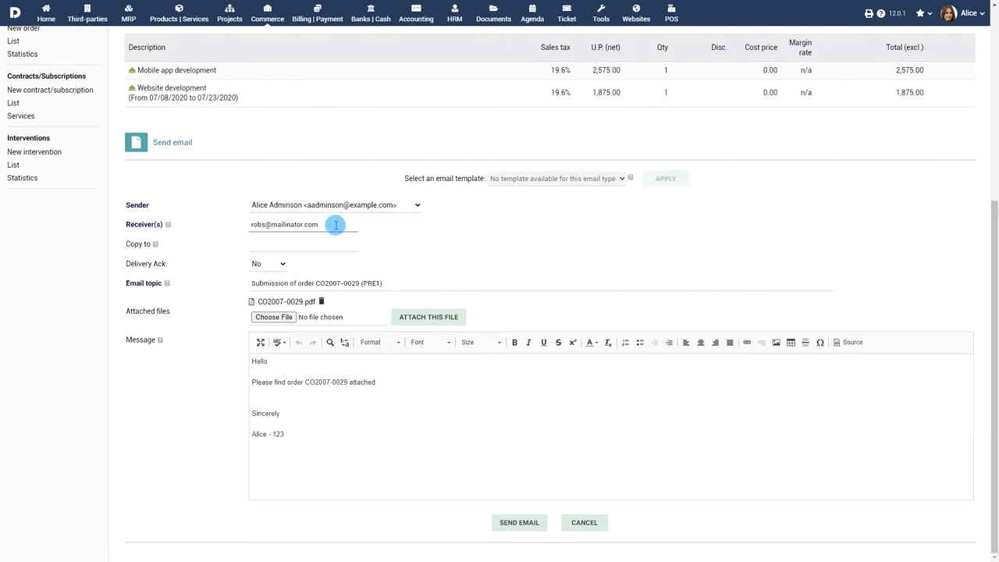
{"action": "left_click", "coordinate": [461, 258]}
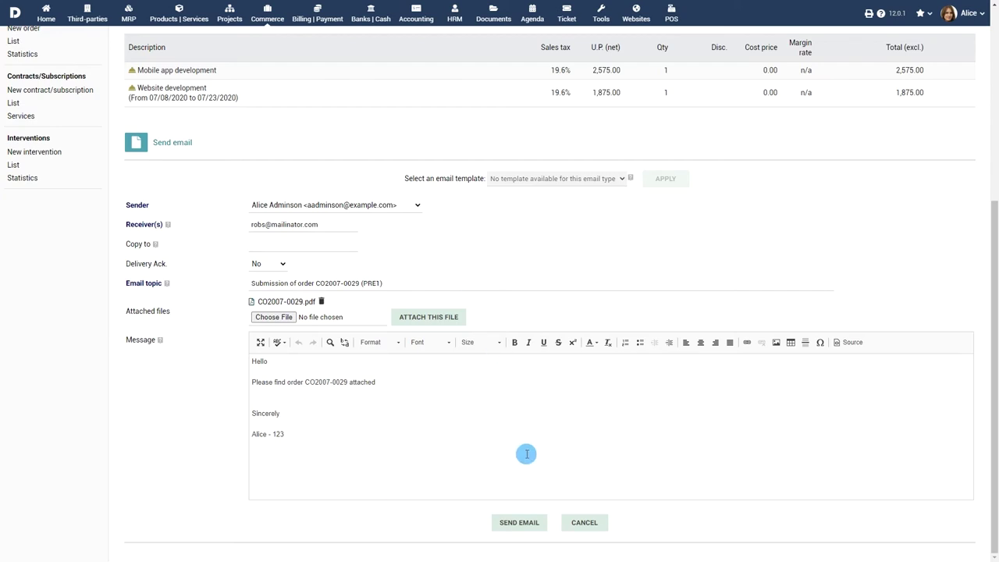
{"action": "left_click", "coordinate": [521, 525]}
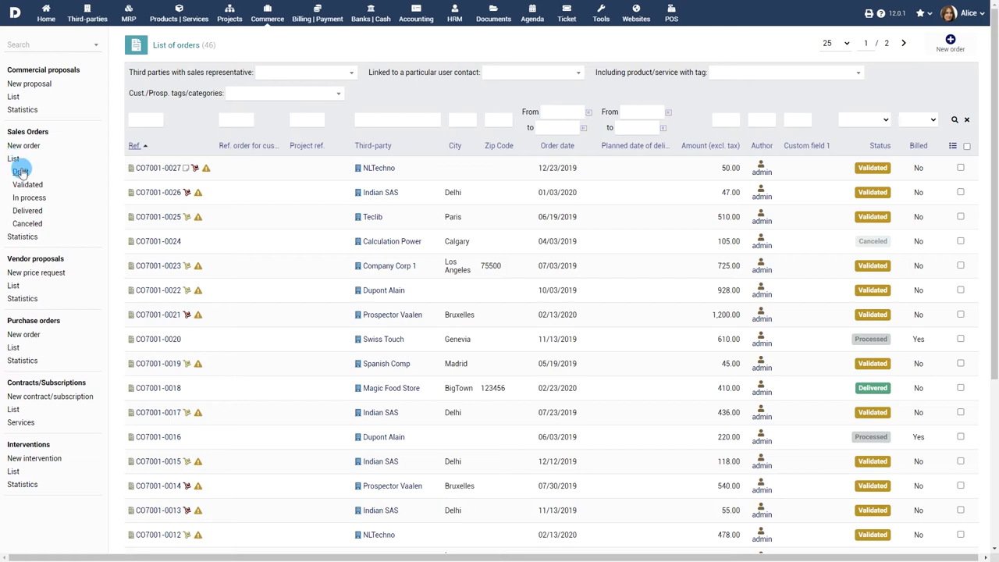
Filter the order list by status: draft, validated, in process, delivered and canceled
{"action": "left_click", "coordinate": [20, 171]}
{"action": "left_click", "coordinate": [28, 184]}
{"action": "left_click", "coordinate": [30, 197]}
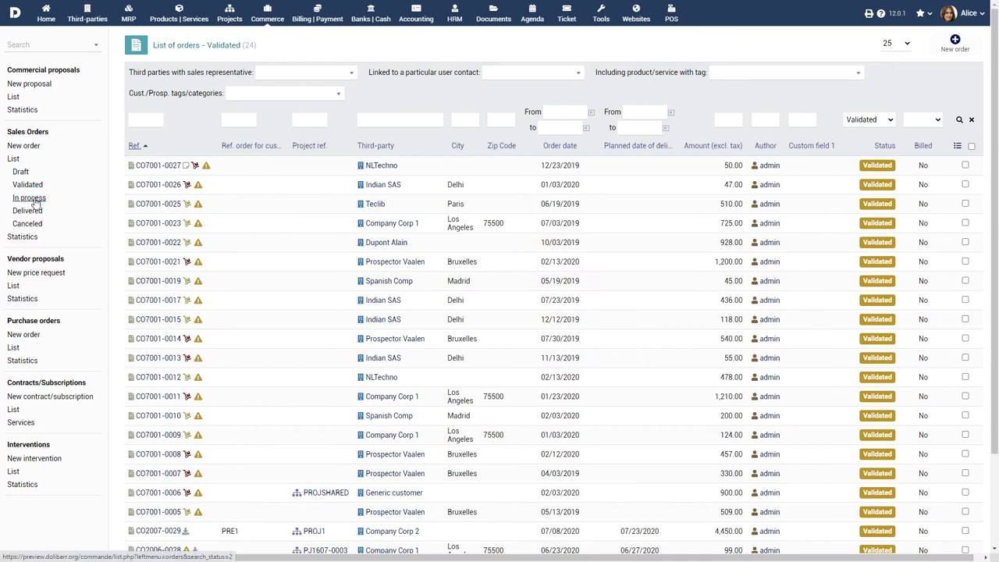
{"action": "left_click", "coordinate": [32, 211]}
{"action": "left_click", "coordinate": [29, 224]}
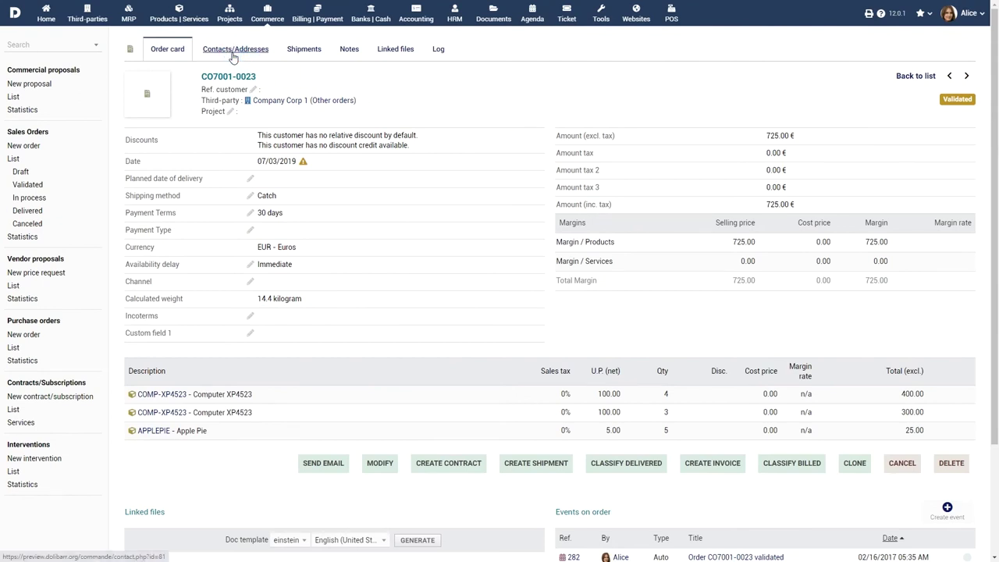
Add the customer's director as the customer invoice contact on order CO7001-0023
{"action": "left_click", "coordinate": [234, 53]}
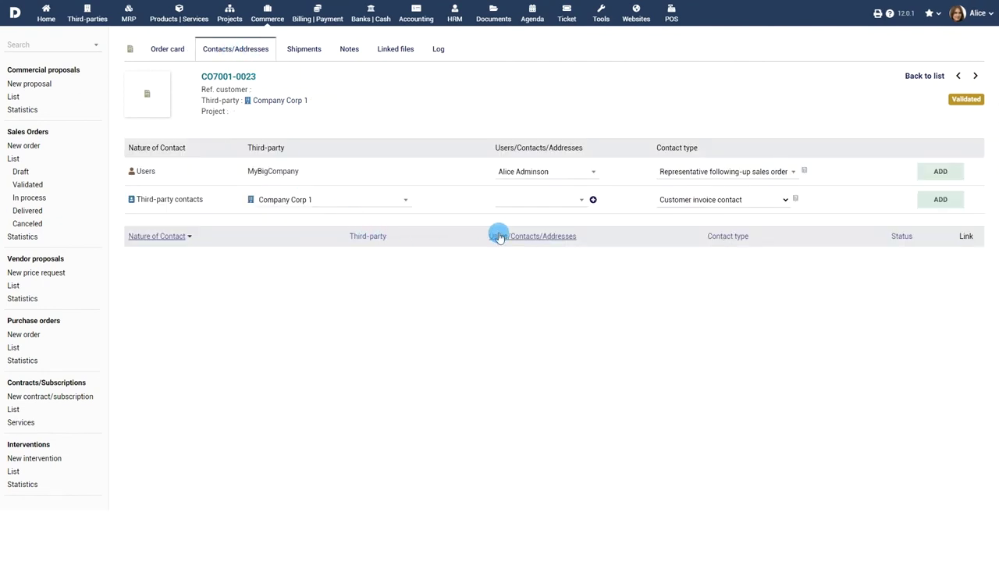
{"action": "left_click", "coordinate": [580, 200]}
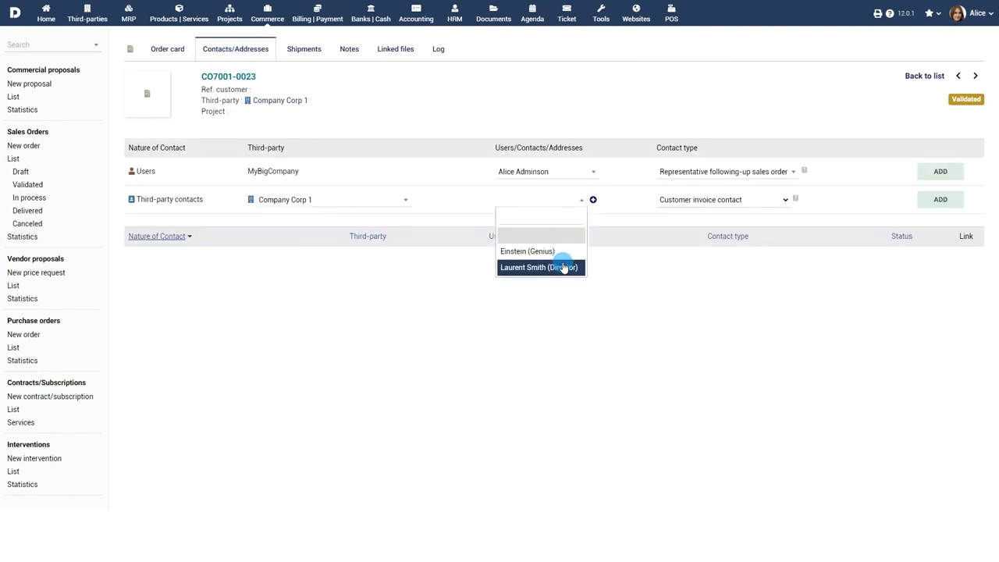
{"action": "left_click", "coordinate": [562, 266]}
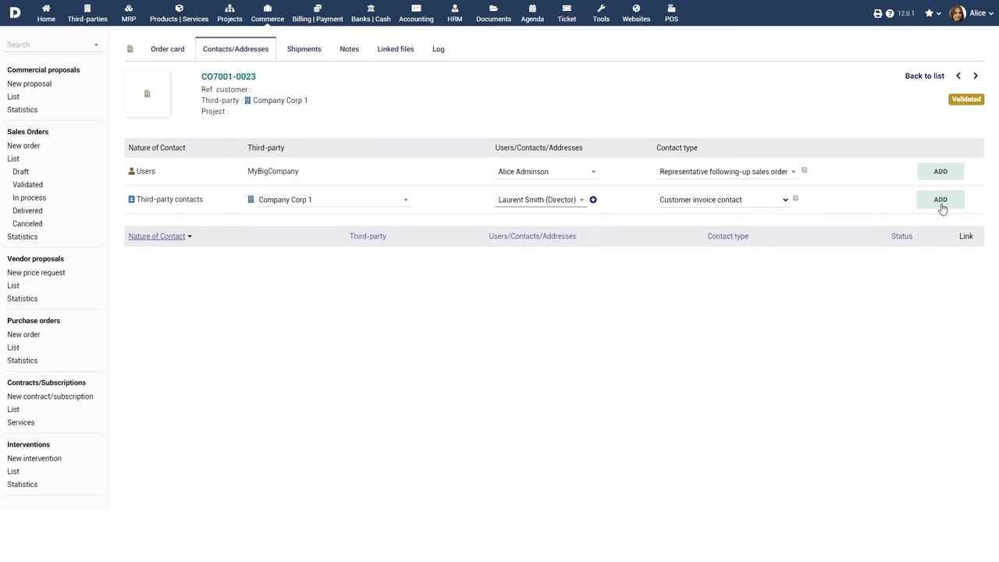
{"action": "left_click", "coordinate": [940, 200]}
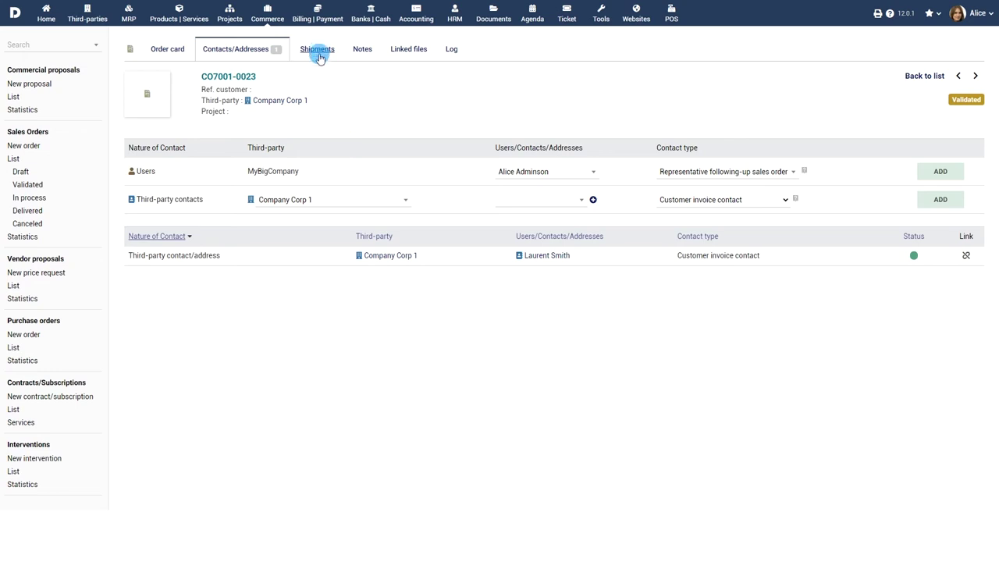
Choose WAREHOUSEHOUSTON as the source warehouse for the order's shipment
{"action": "left_click", "coordinate": [317, 50]}
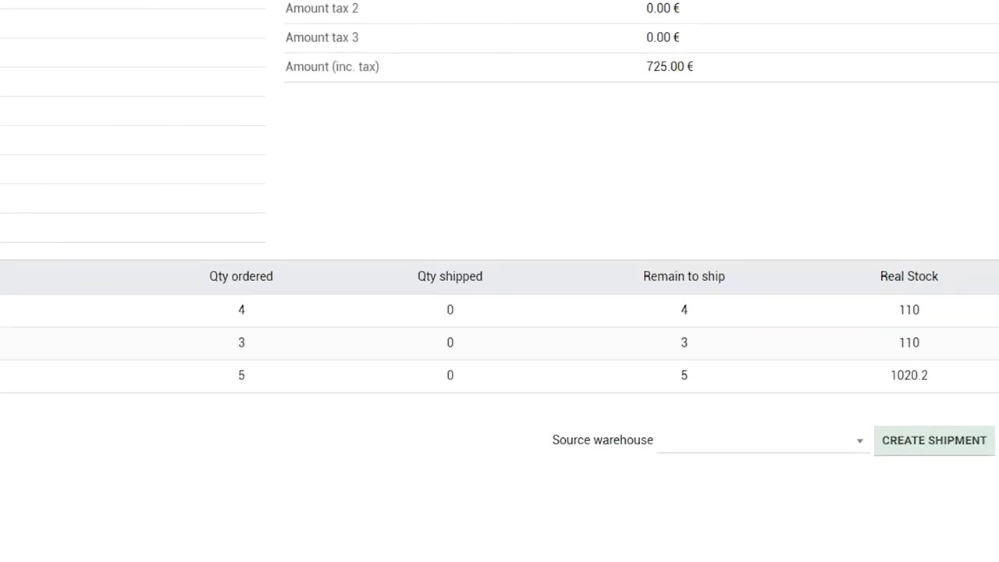
{"action": "left_click", "coordinate": [766, 451]}
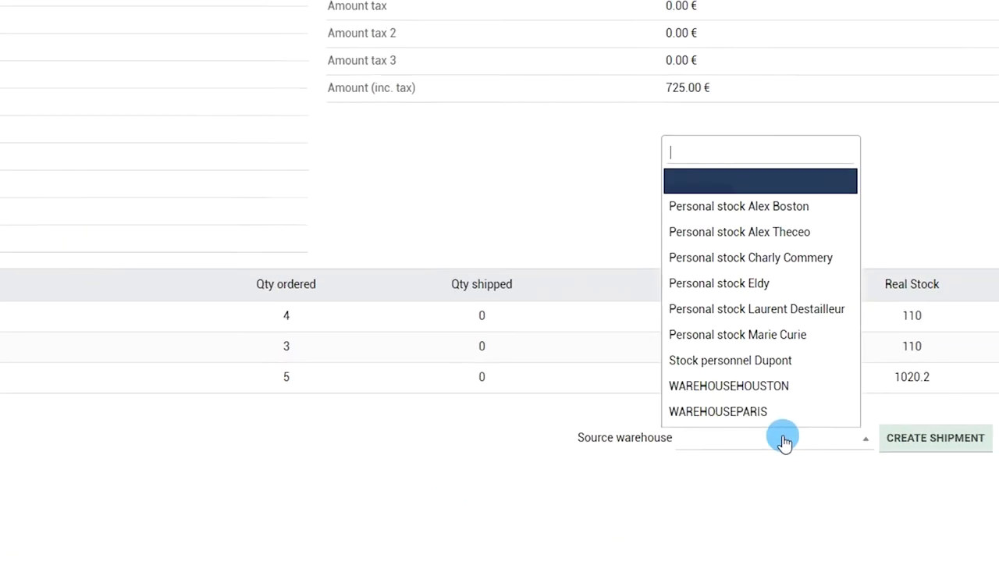
{"action": "left_click", "coordinate": [834, 390]}
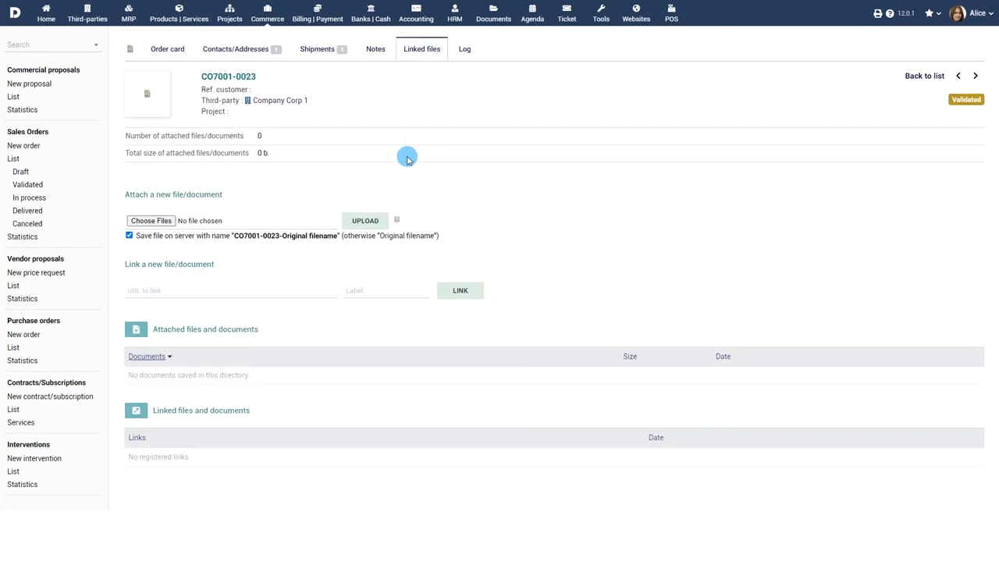
Upload the 'bill copy' image as an attachment to order CO7001-0023
{"action": "left_click", "coordinate": [151, 221]}
{"action": "left_click", "coordinate": [411, 263]}
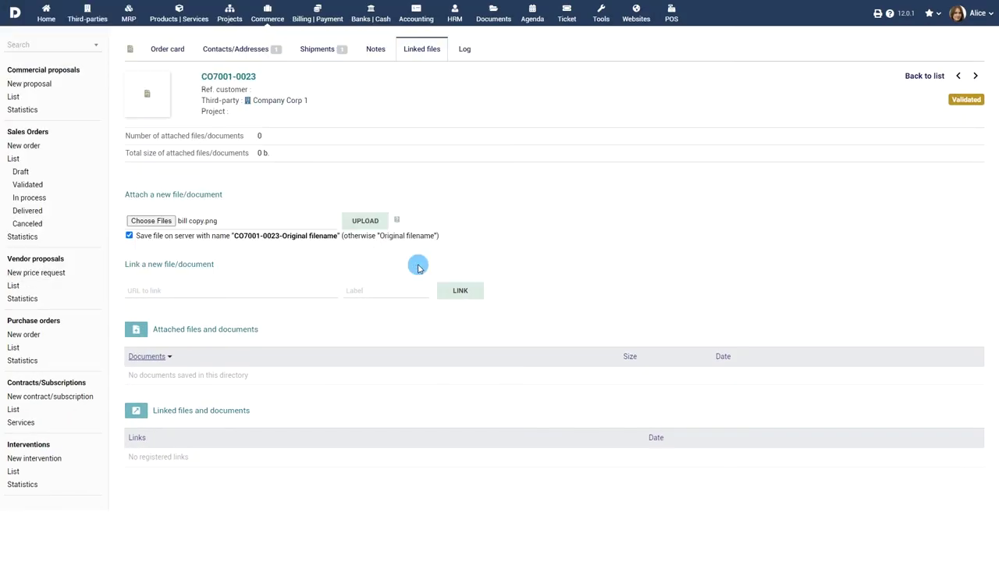
{"action": "left_click", "coordinate": [364, 220]}
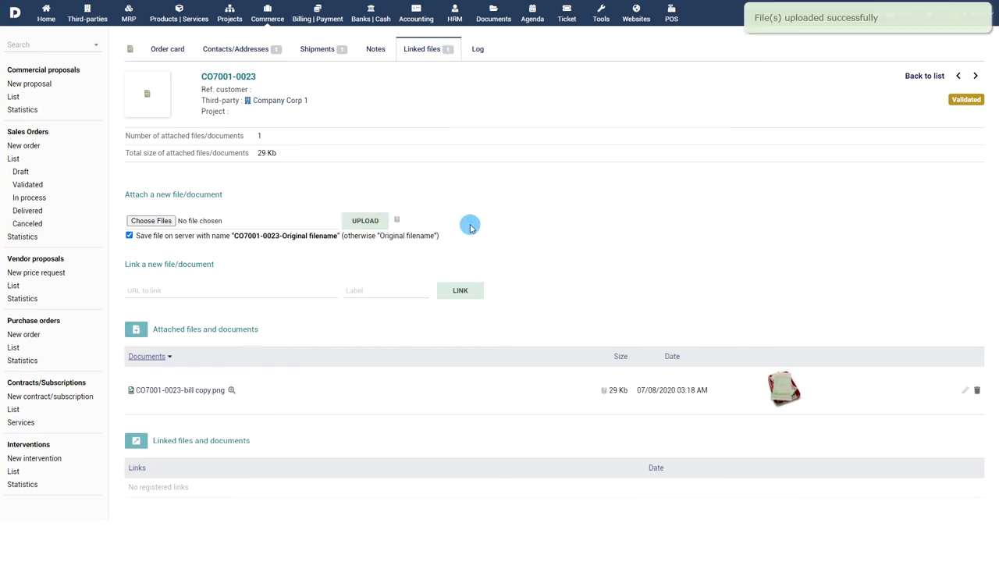
Return to the order card and start cloning it for Company Corp 1, then cancel the clone
{"action": "left_click", "coordinate": [169, 50]}
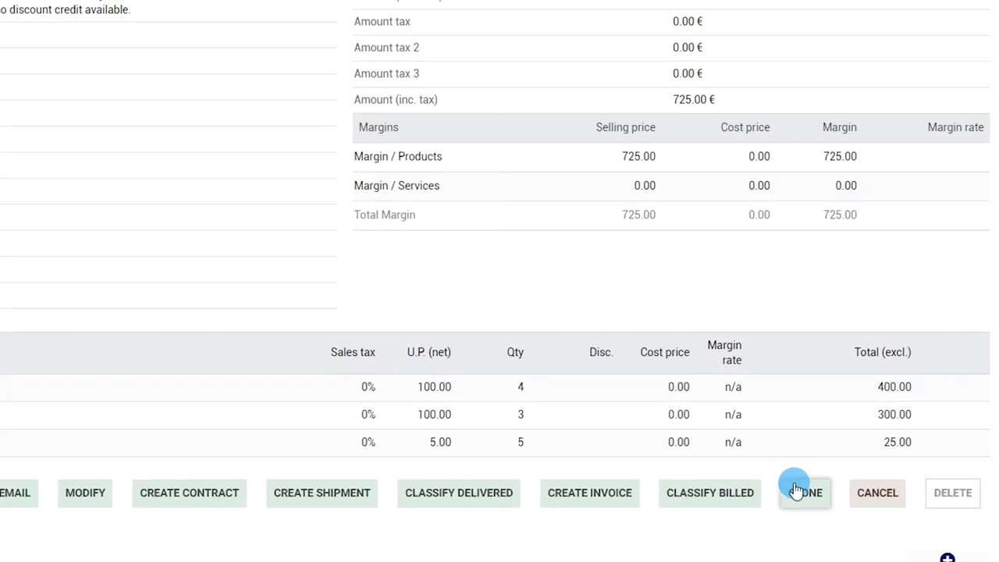
{"action": "left_click", "coordinate": [854, 464]}
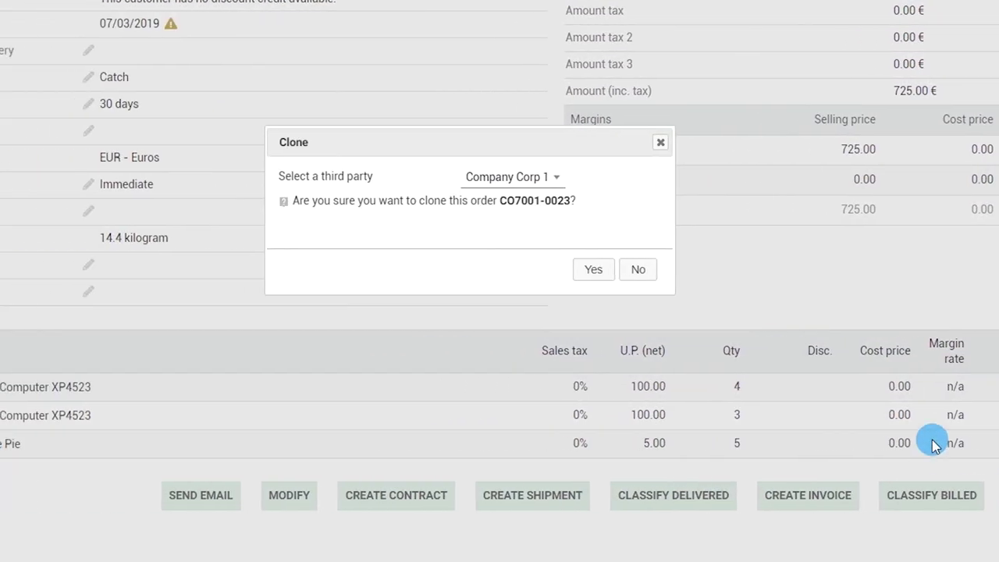
{"action": "left_click", "coordinate": [545, 185]}
{"action": "left_click", "coordinate": [540, 184]}
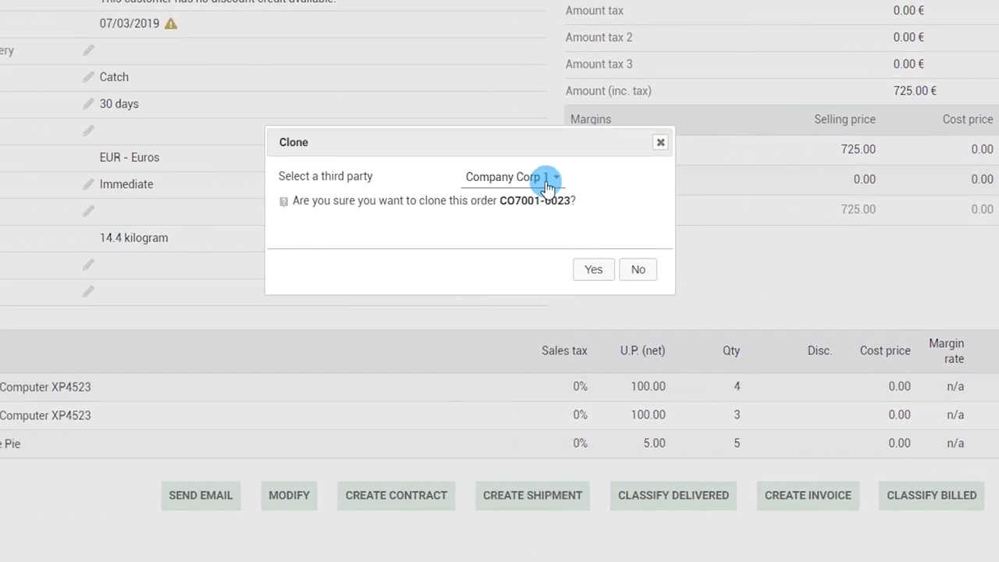
{"action": "left_click", "coordinate": [638, 269]}
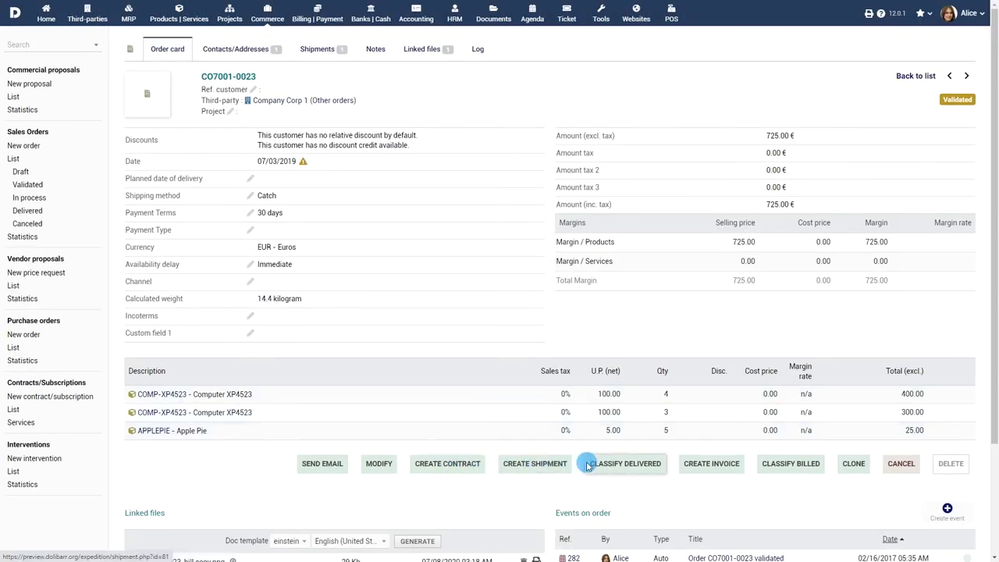
Create a draft invoice from the order dated 07/08/2020 with payment type Bank transfer
{"action": "left_click", "coordinate": [712, 466]}
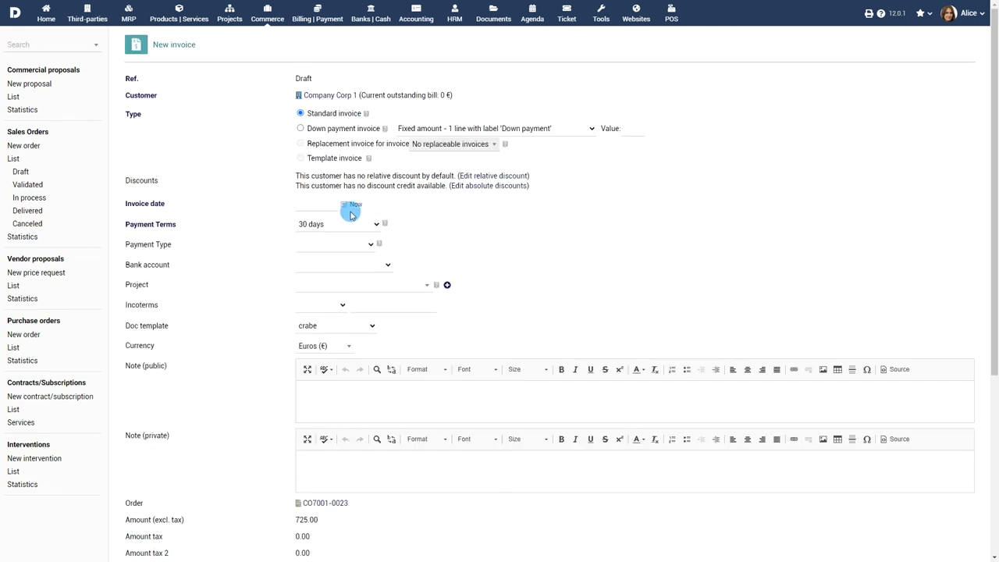
{"action": "left_click", "coordinate": [344, 204]}
{"action": "left_click", "coordinate": [355, 204]}
{"action": "left_click", "coordinate": [359, 244]}
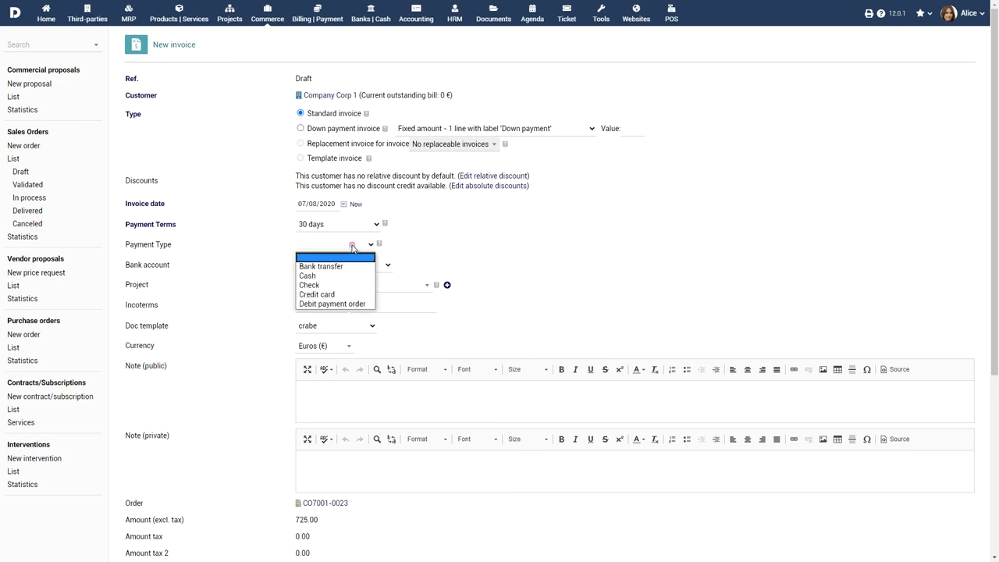
{"action": "left_click", "coordinate": [371, 263]}
{"action": "scroll", "coordinate": [586, 301], "scroll_direction": "down", "scroll_amount": 5}
{"action": "left_click", "coordinate": [520, 397]}
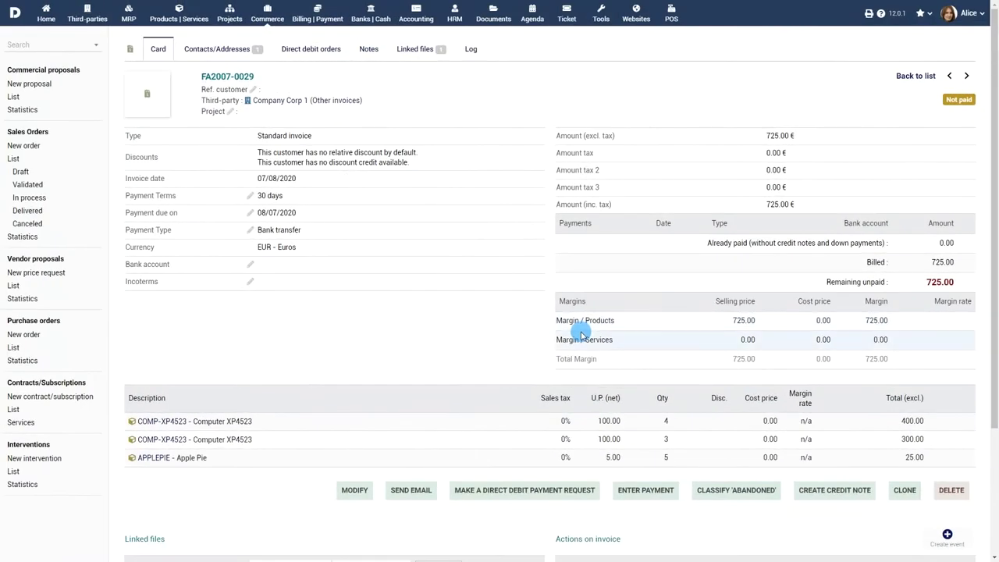
Record today's 725 payment on FA2007-0029 into the Luxemburg Bank Account and confirm it
{"action": "left_click", "coordinate": [646, 490]}
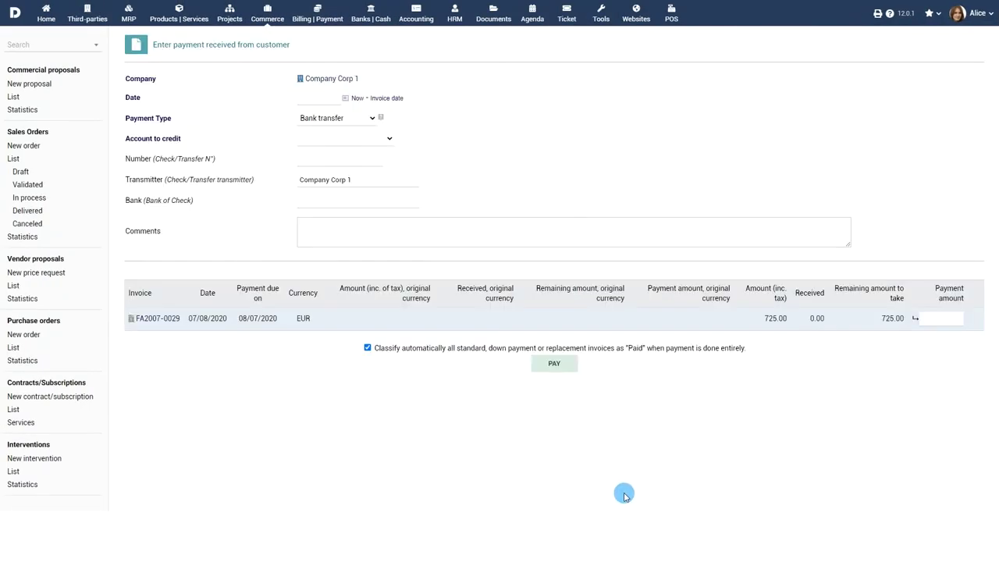
{"action": "left_click", "coordinate": [356, 99]}
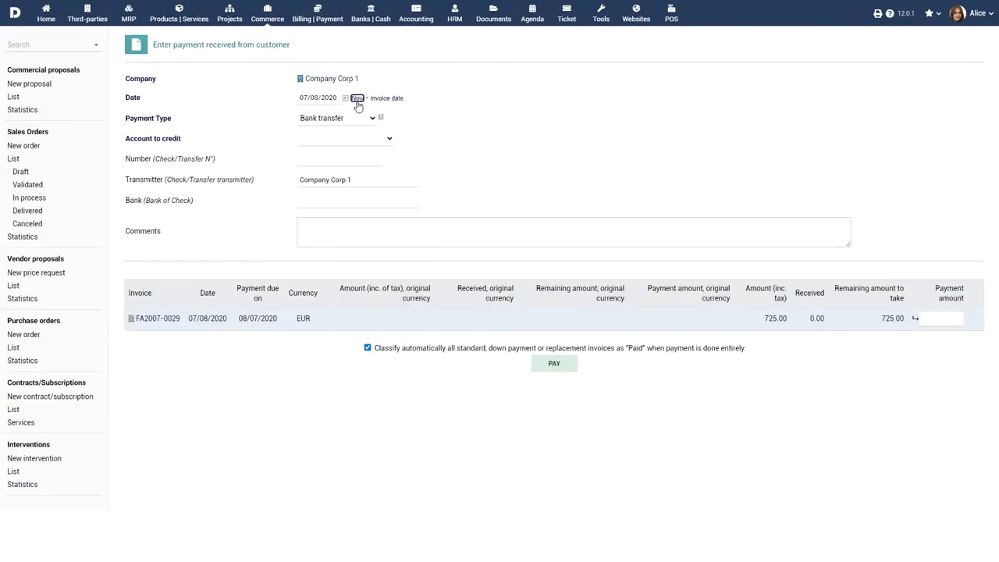
{"action": "left_click", "coordinate": [371, 141]}
{"action": "left_click", "coordinate": [367, 167]}
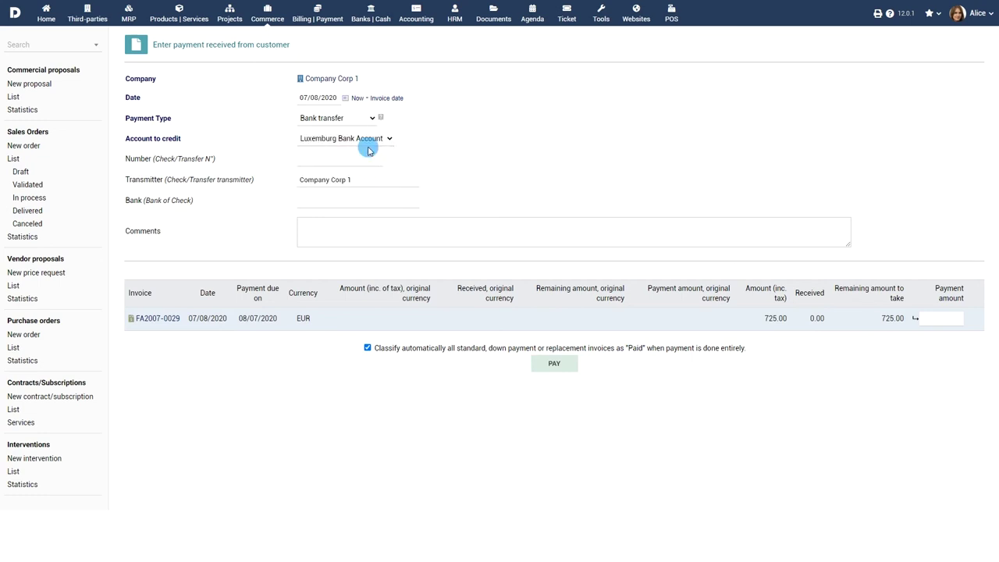
{"action": "left_click", "coordinate": [940, 320]}
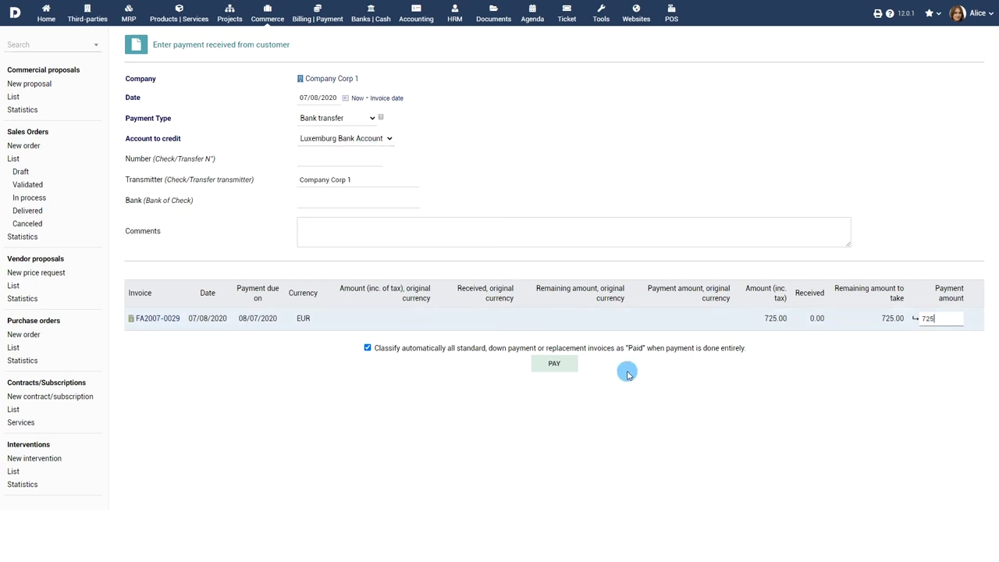
{"action": "left_click", "coordinate": [554, 363]}
{"action": "left_click", "coordinate": [918, 373]}
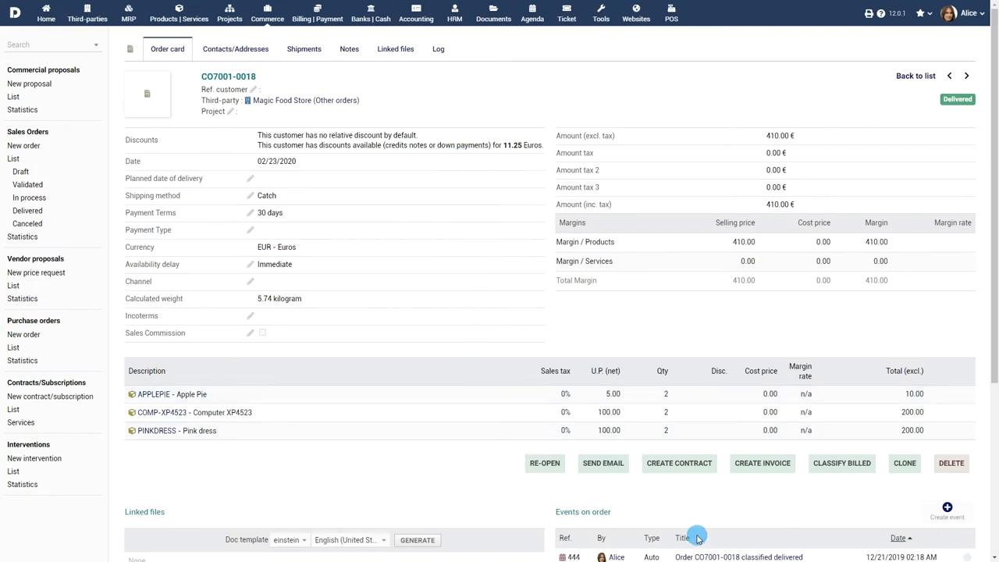
Show the sales order statistics filtered to third party Company Corp 2
{"action": "left_click", "coordinate": [778, 464]}
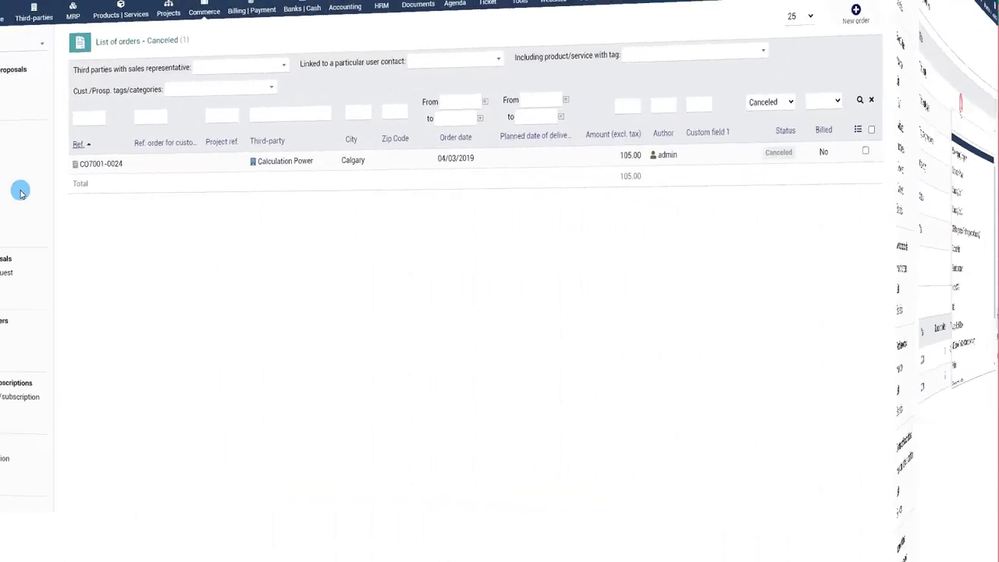
{"action": "left_click", "coordinate": [19, 238]}
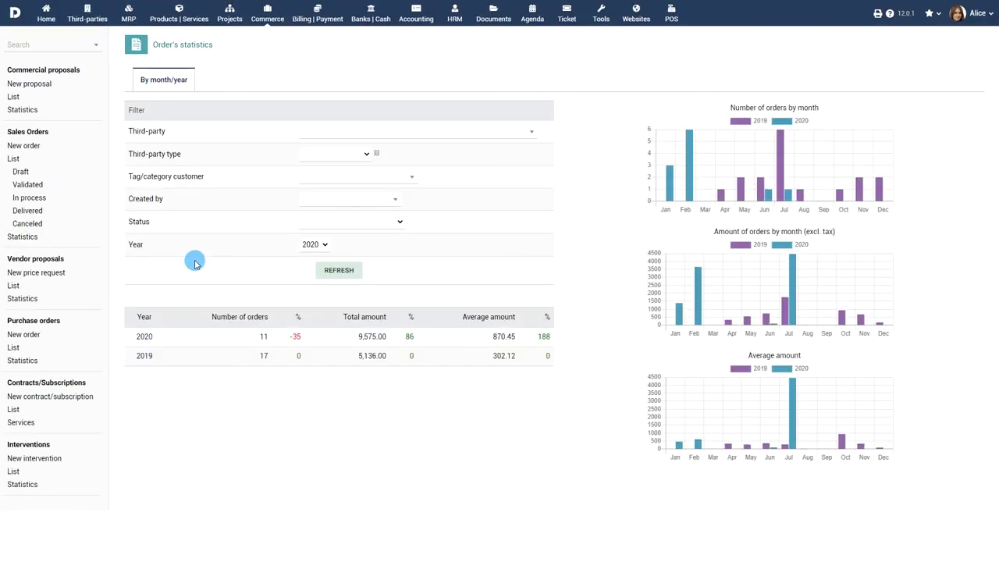
{"action": "left_click", "coordinate": [349, 134]}
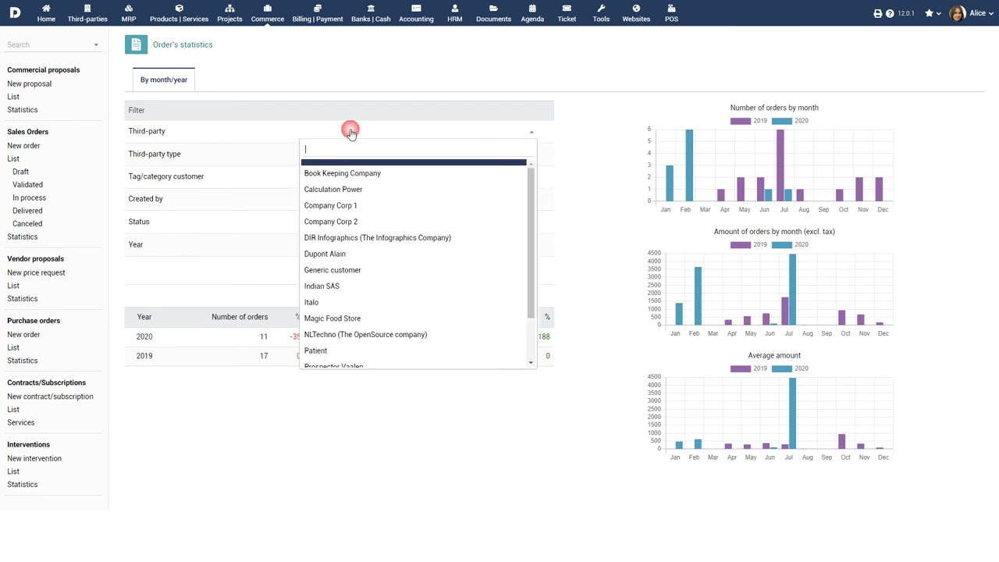
{"action": "left_click", "coordinate": [331, 221]}
{"action": "left_click", "coordinate": [356, 270]}
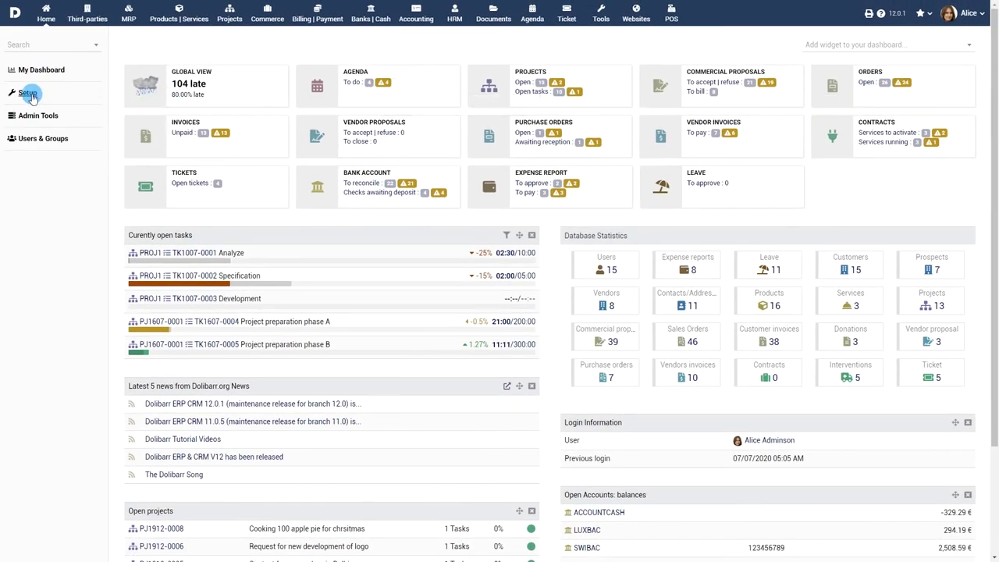
Go to the Sales Orders module settings under Setup > Modules/Applications
{"action": "left_click", "coordinate": [28, 94]}
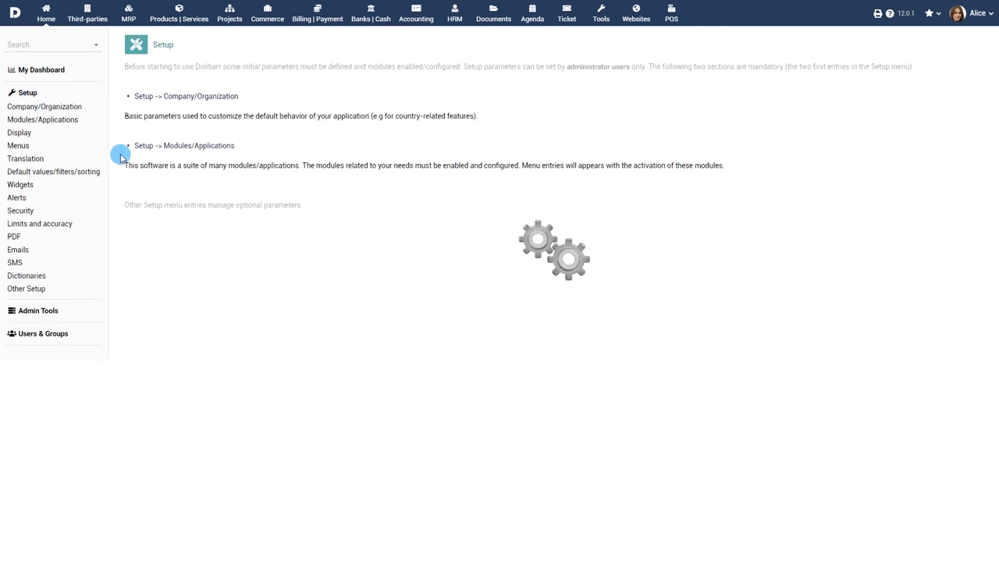
{"action": "left_click", "coordinate": [188, 148]}
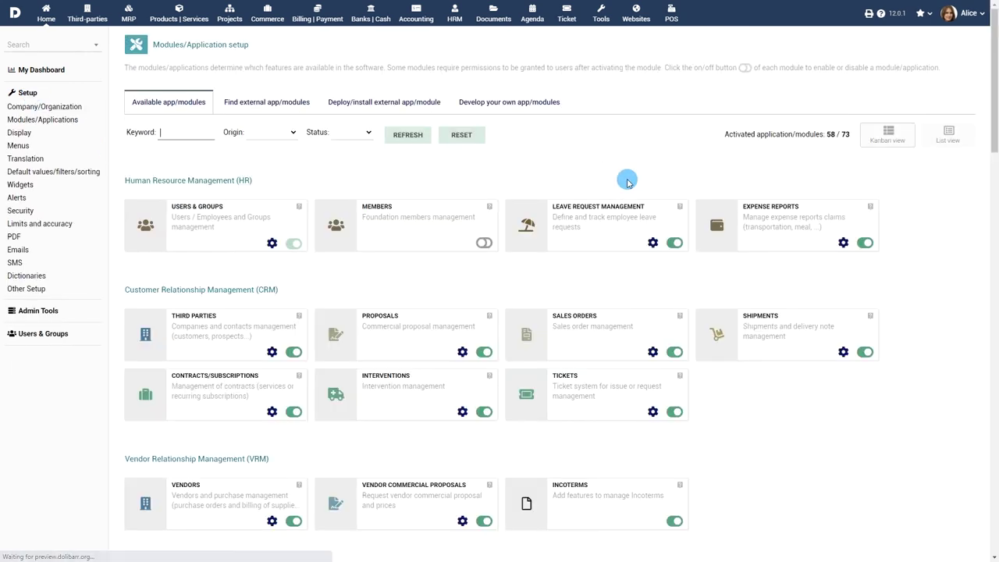
{"action": "left_click", "coordinate": [653, 352]}
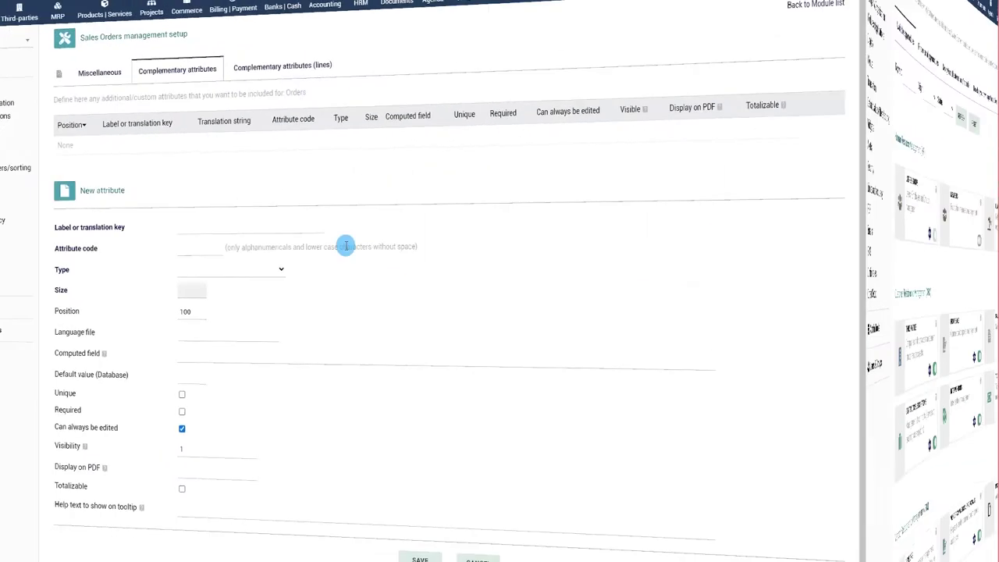
Add a Boolean 'Sales Commission' complementary attribute with code salescommissioninternal
{"action": "left_click", "coordinate": [366, 228]}
{"action": "type", "text": "Sales Commission"}
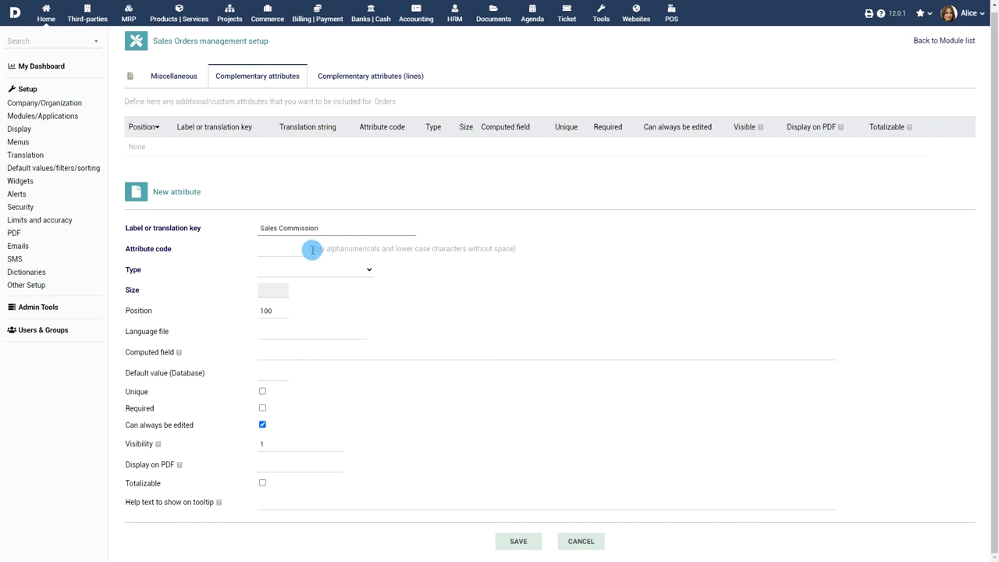
{"action": "left_click", "coordinate": [299, 251]}
{"action": "type", "text": "s"}
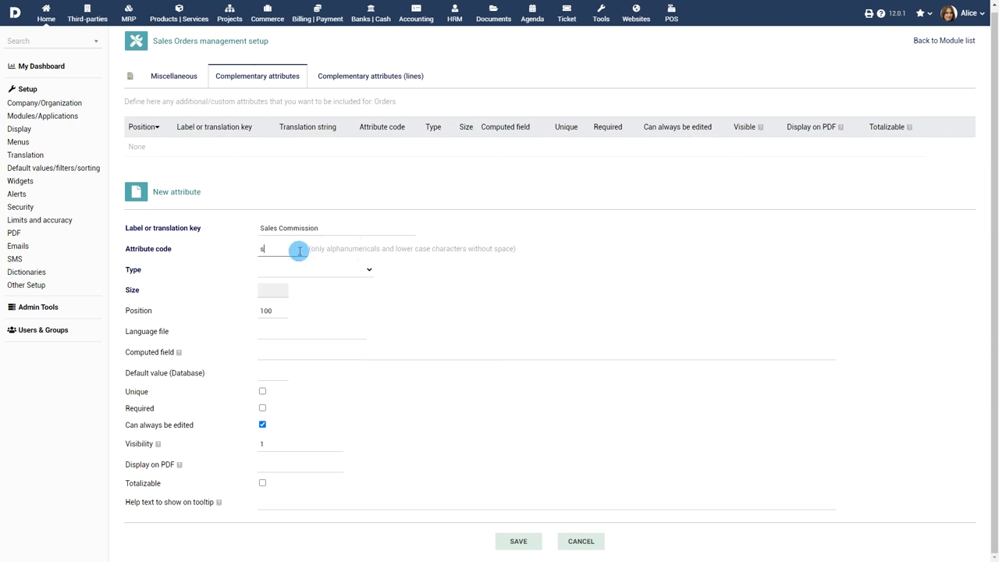
{"action": "type", "text": "alescommissi"}
{"action": "type", "text": "oninternal"}
{"action": "left_click", "coordinate": [327, 270]}
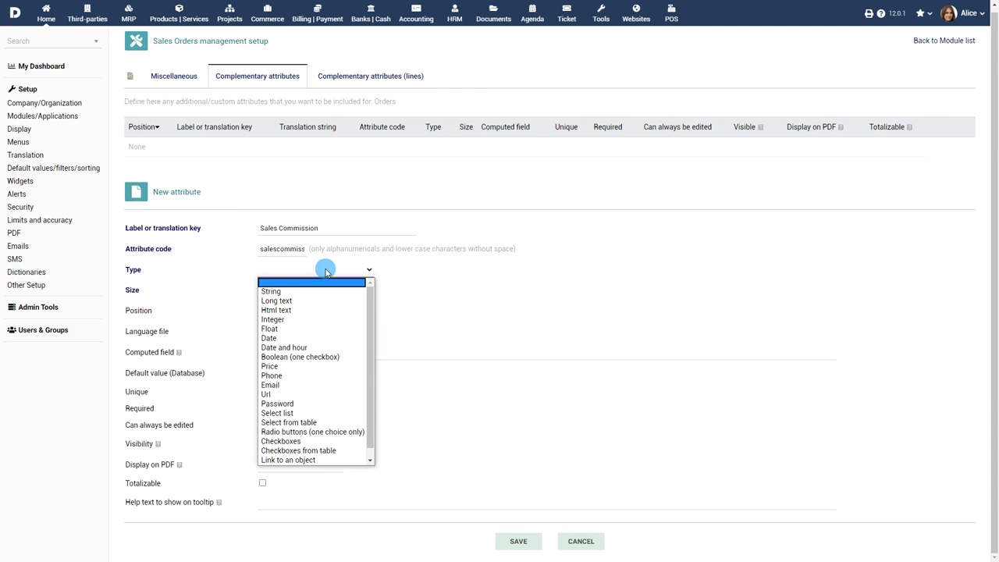
{"action": "left_click", "coordinate": [312, 357]}
{"action": "left_click", "coordinate": [518, 541]}
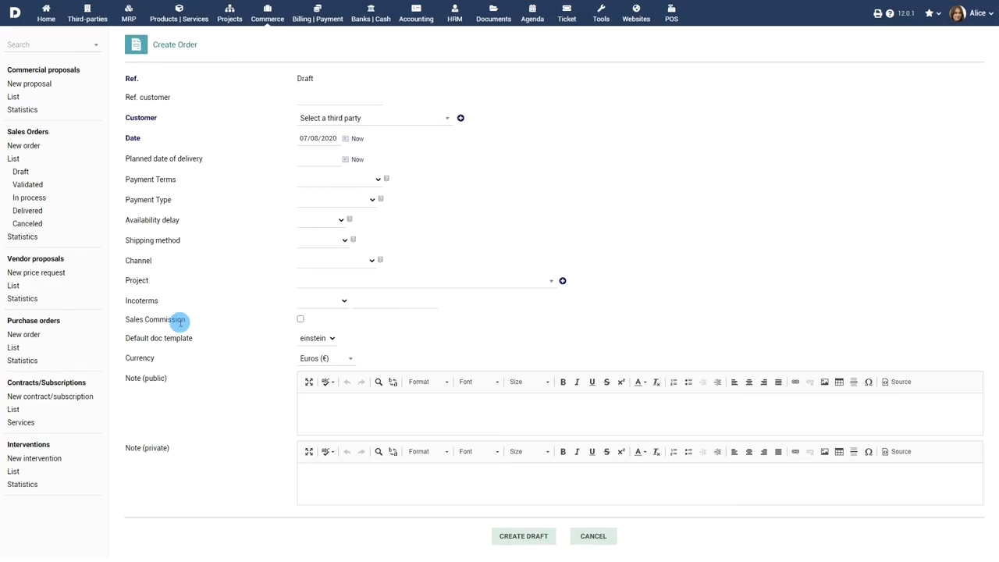
Tick the Sales Commission checkbox on the new order's Create Order form
{"action": "left_click", "coordinate": [301, 319]}
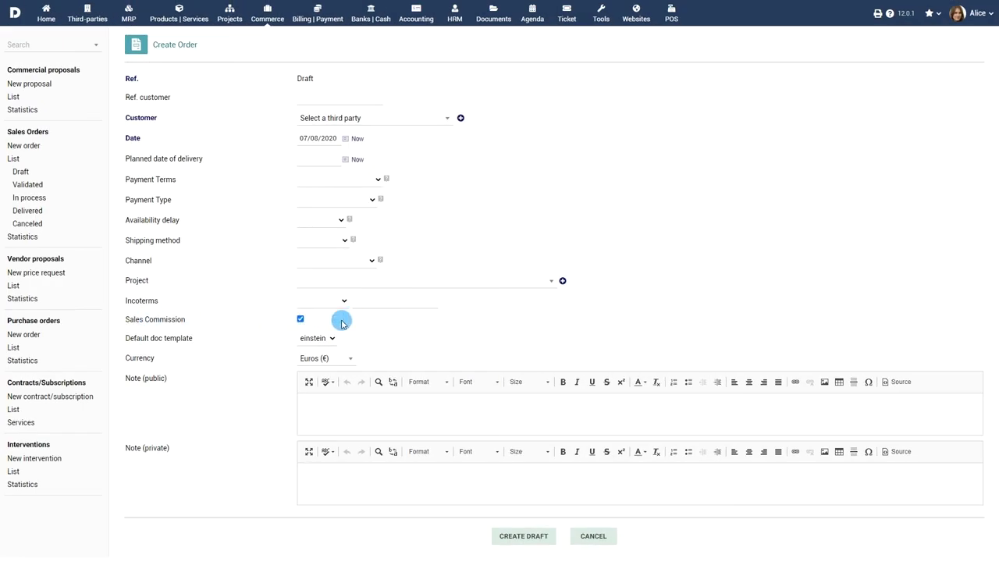